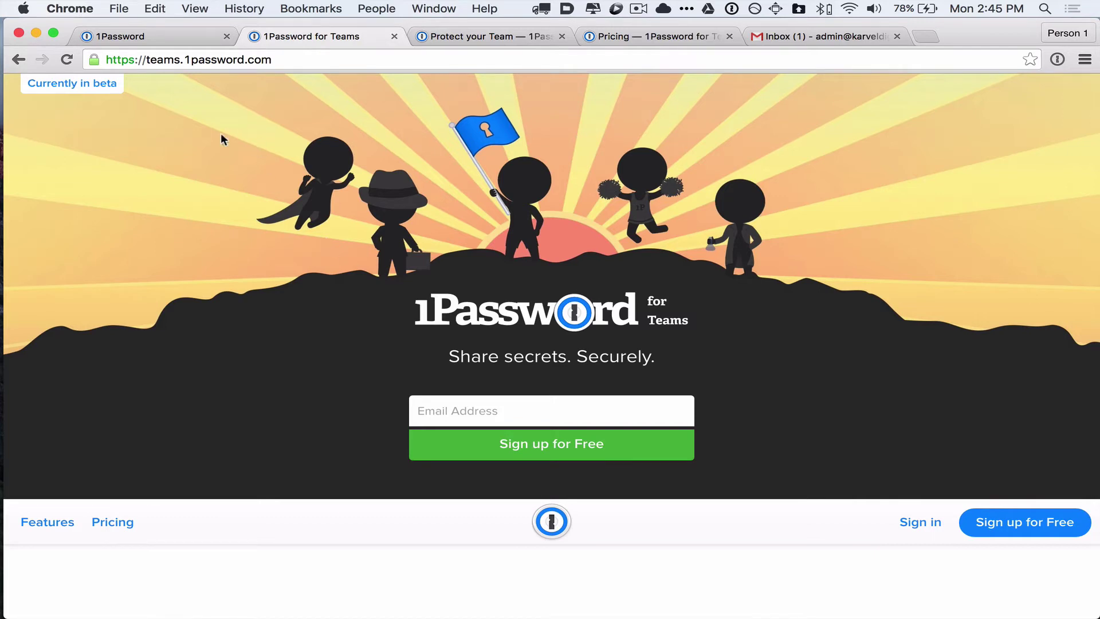
# - Scroll through the 1Password for Teams feature page, then view its pricing
pyautogui.scroll(-5, 386, 154)
pyautogui.scroll(-8, 386, 154)
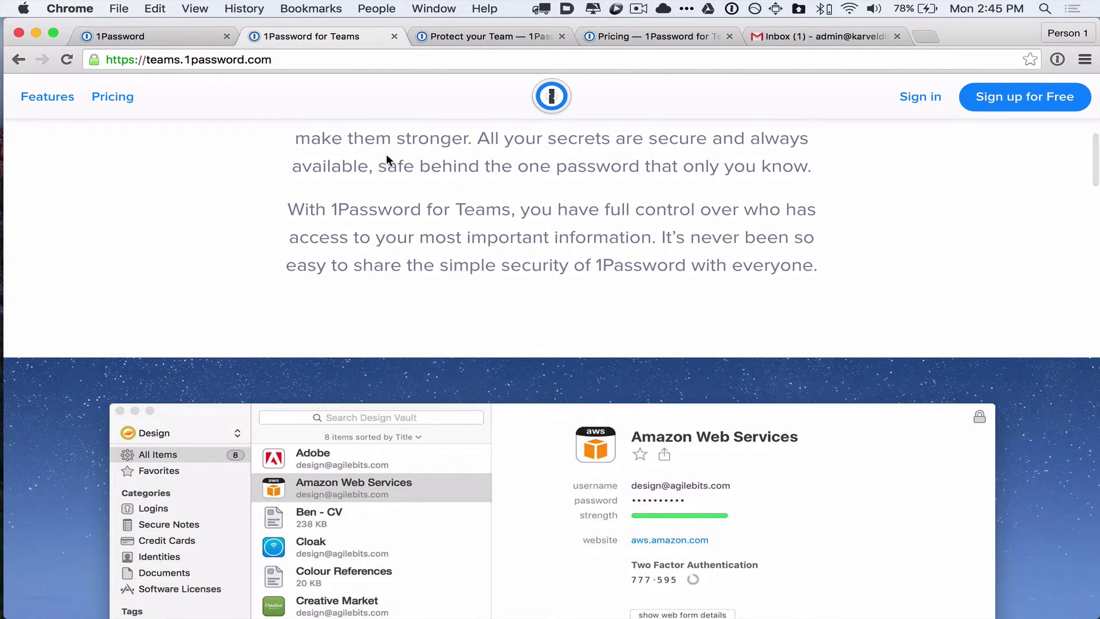
pyautogui.scroll(-6, 387, 154)
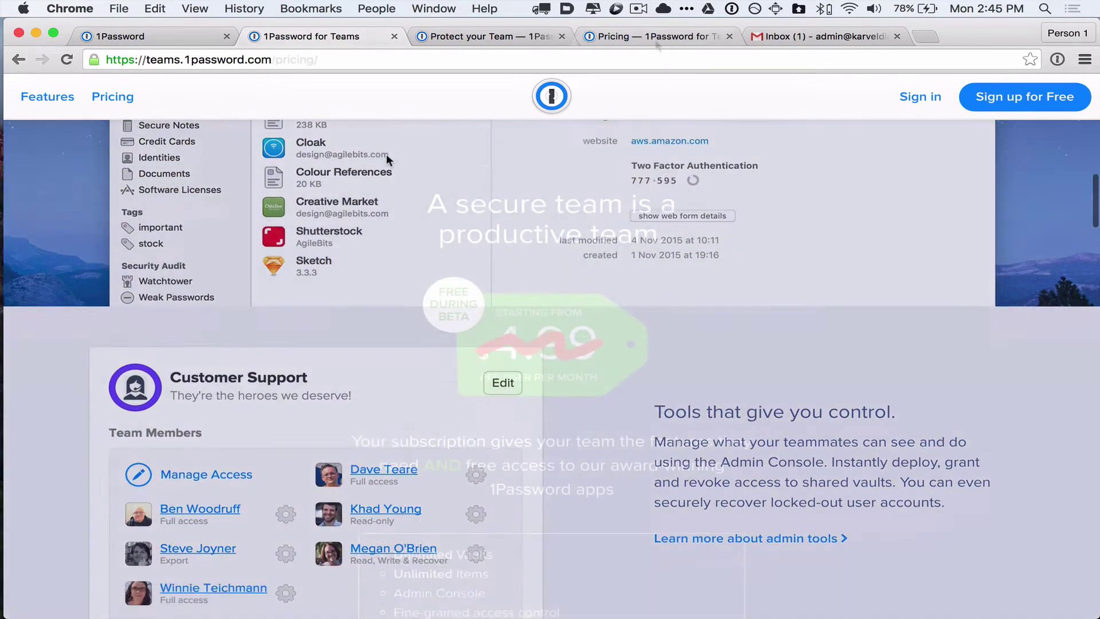
pyautogui.click(655, 39)
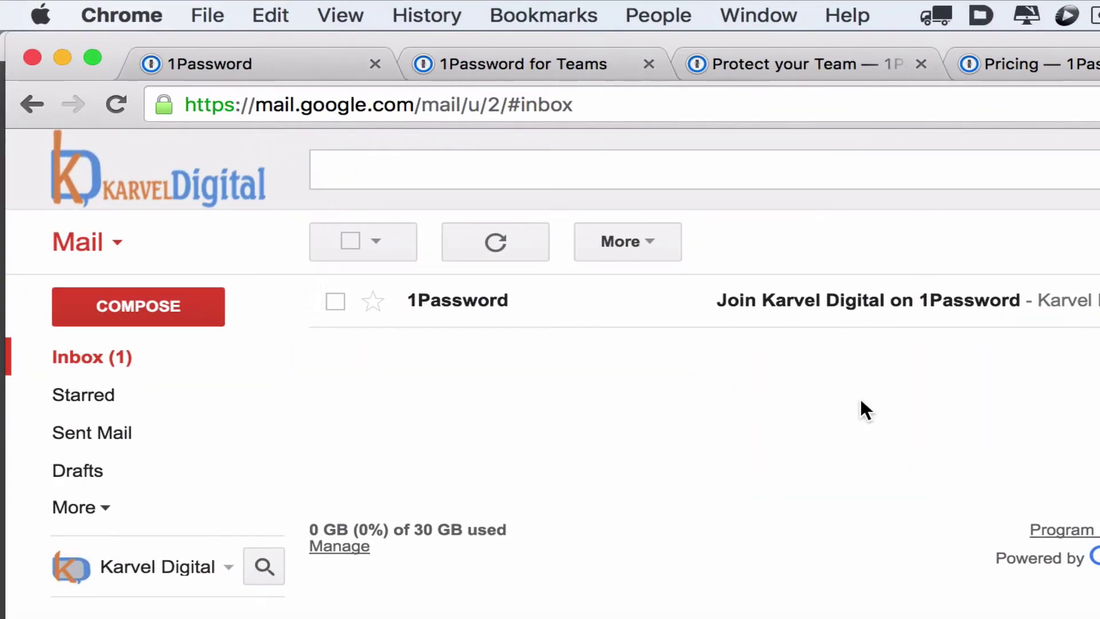
# - Open the 'Join Karvel Digital on 1Password' email and follow its 'Join your team' link
pyautogui.click(881, 304)
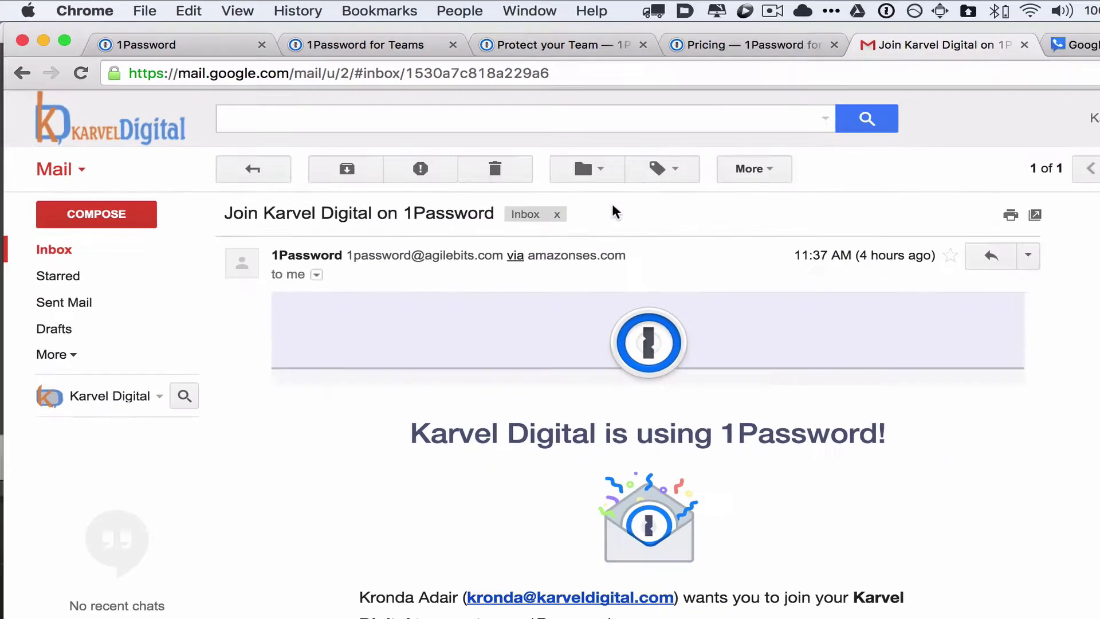
pyautogui.scroll(-3, 794, 353)
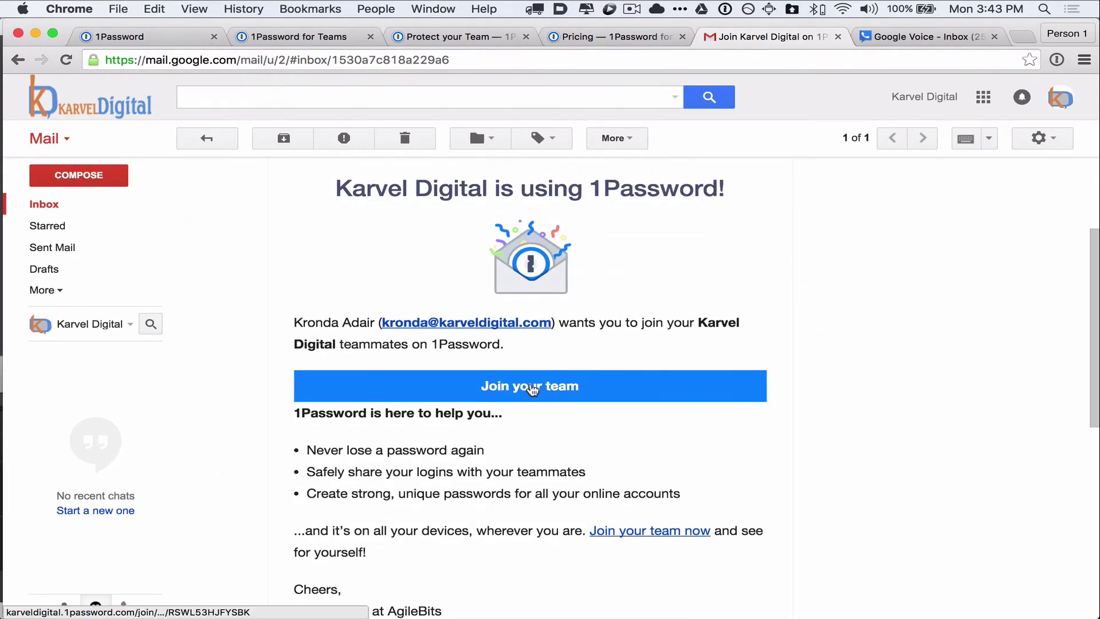
pyautogui.click(533, 388)
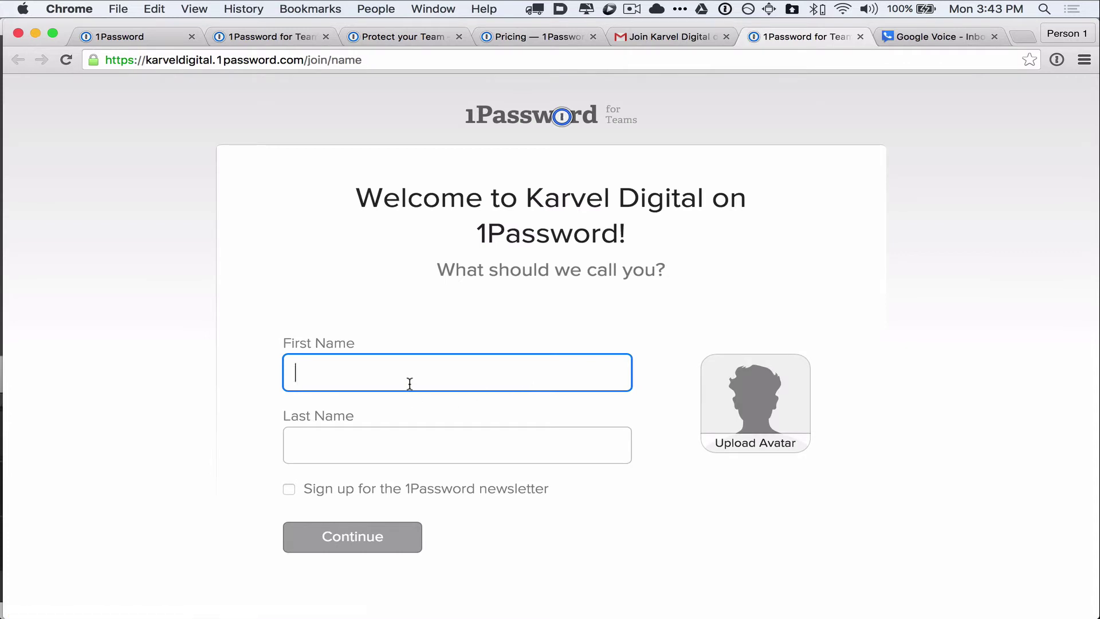
# - Enter your first and last name on the welcome page
pyautogui.write('Kronda')
pyautogui.press('Tab')
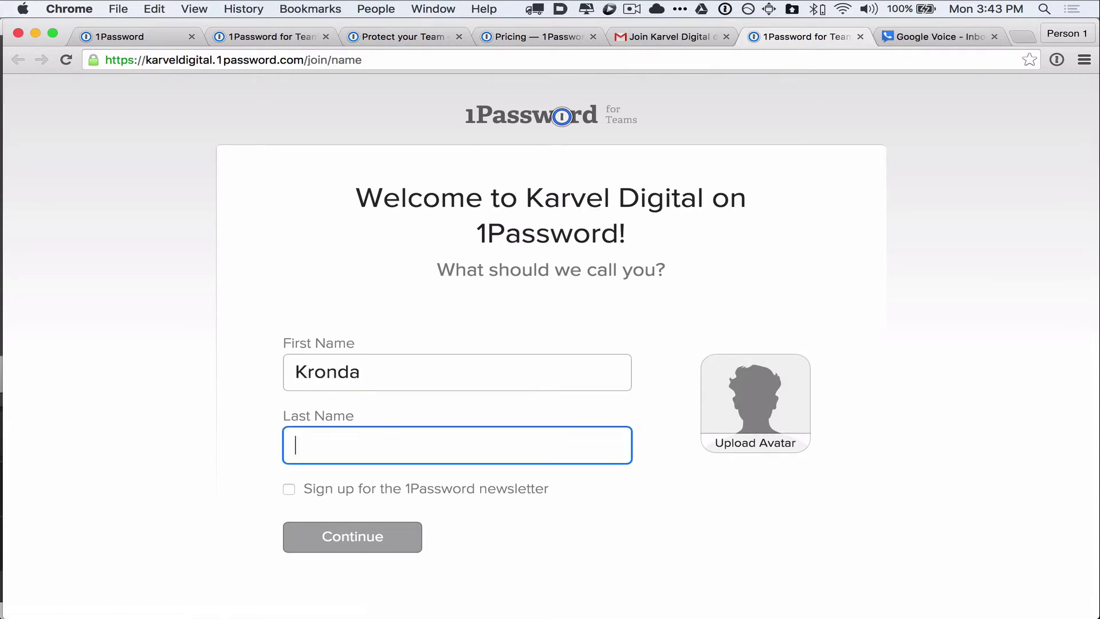
pyautogui.write('Adair')
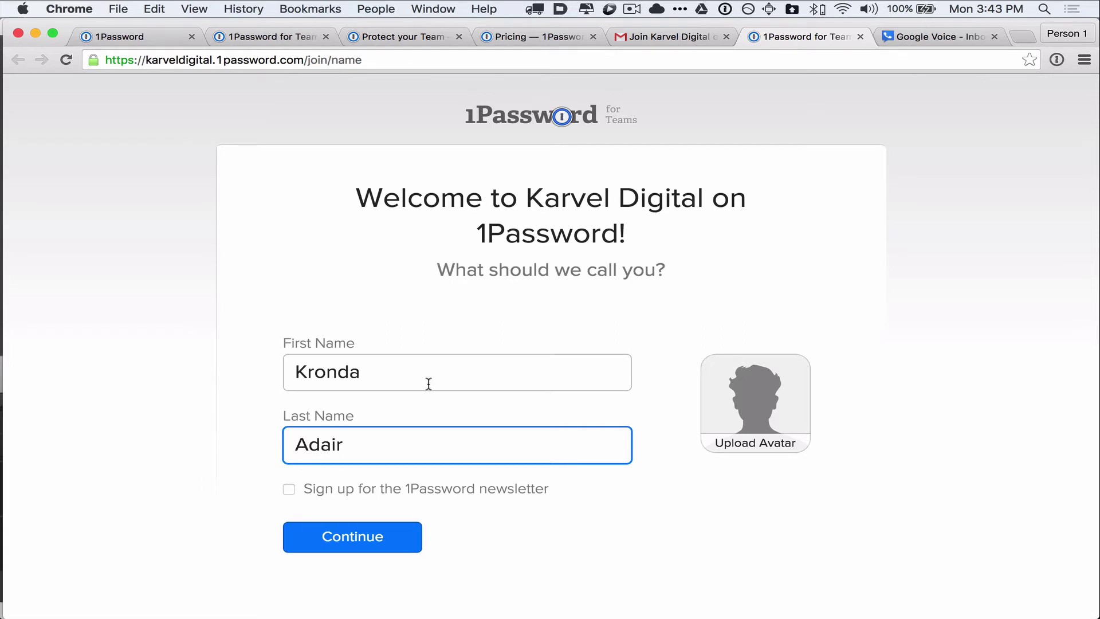
pyautogui.click(662, 451)
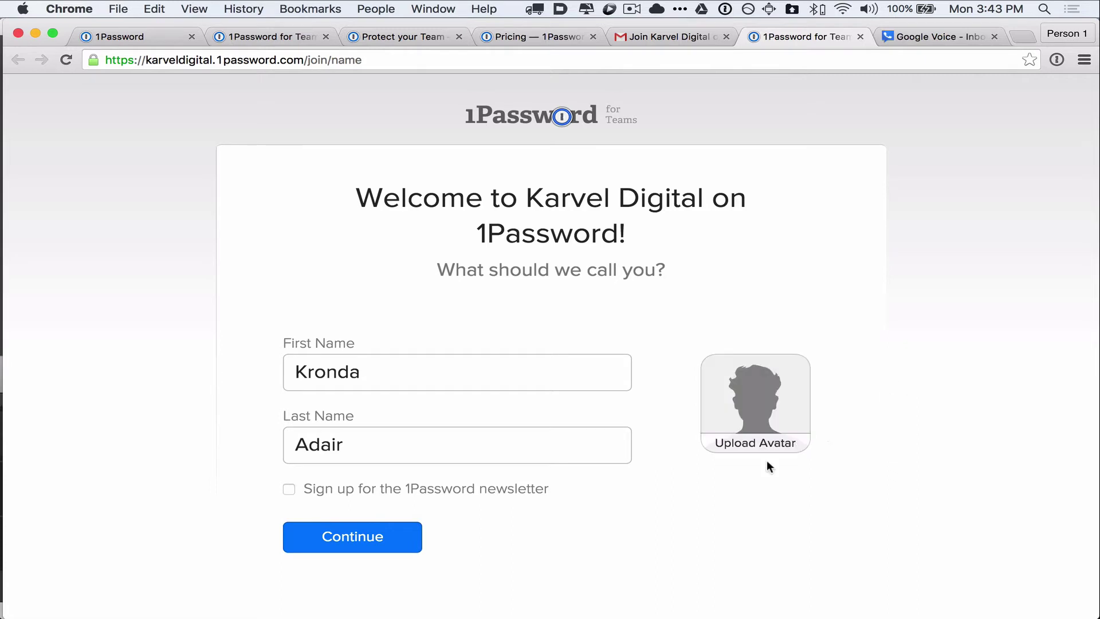
# - Upload the 200x200 headshot as your avatar and continue
pyautogui.click(766, 422)
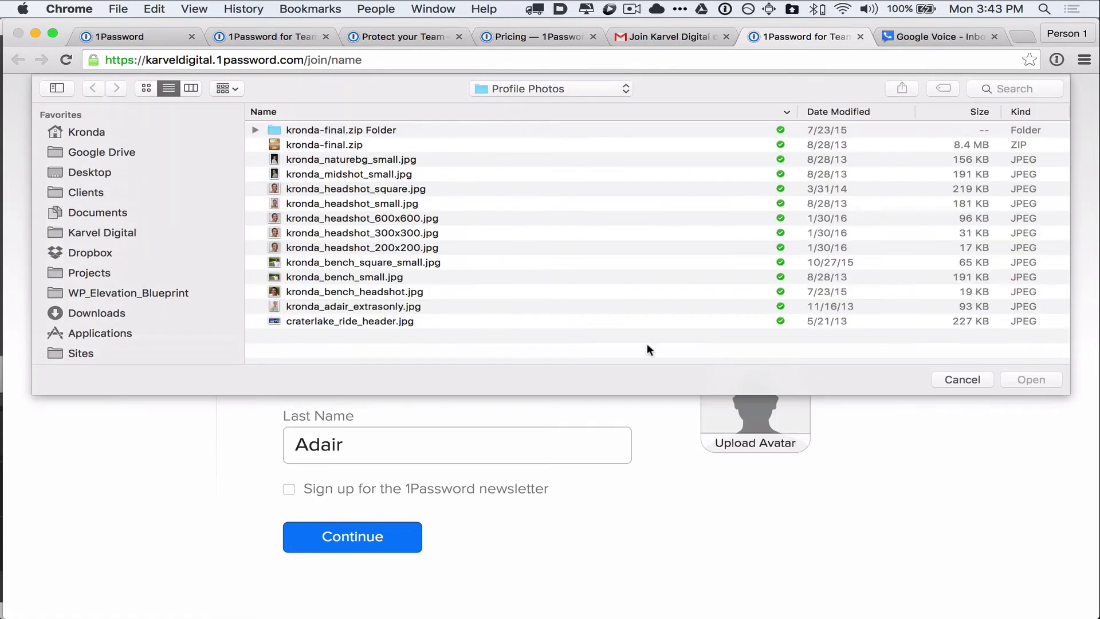
pyautogui.click(370, 247)
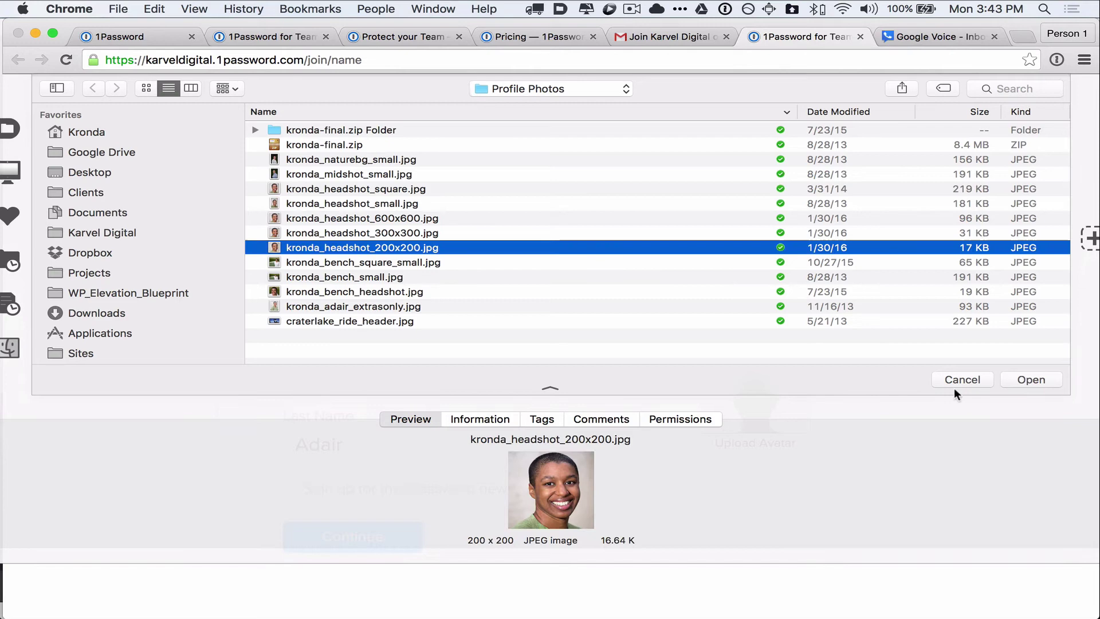
pyautogui.click(1031, 379)
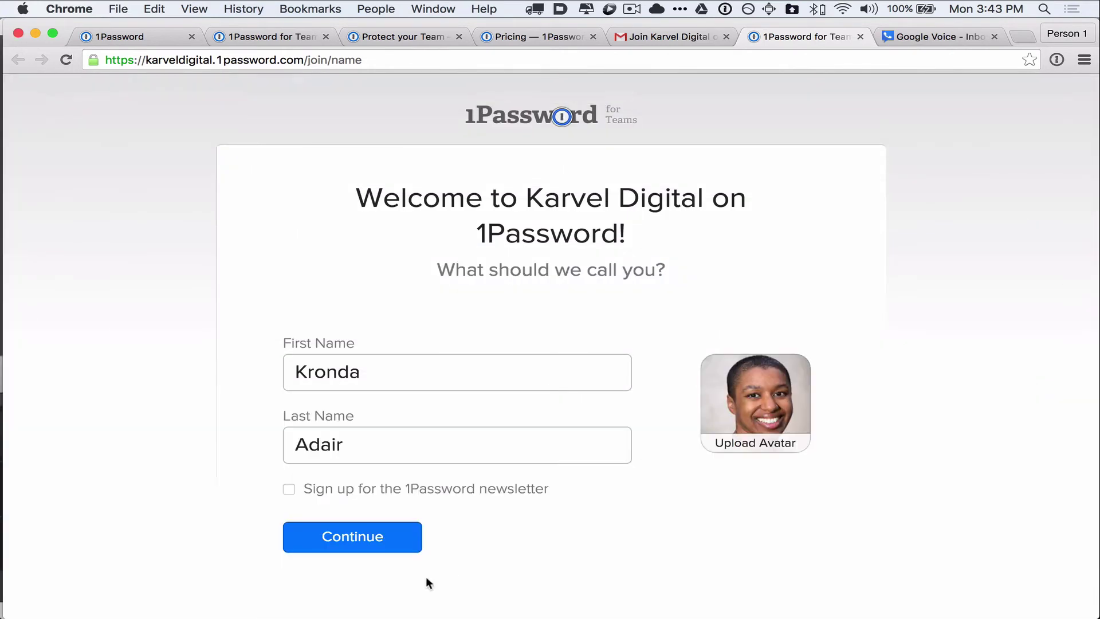
pyautogui.click(319, 544)
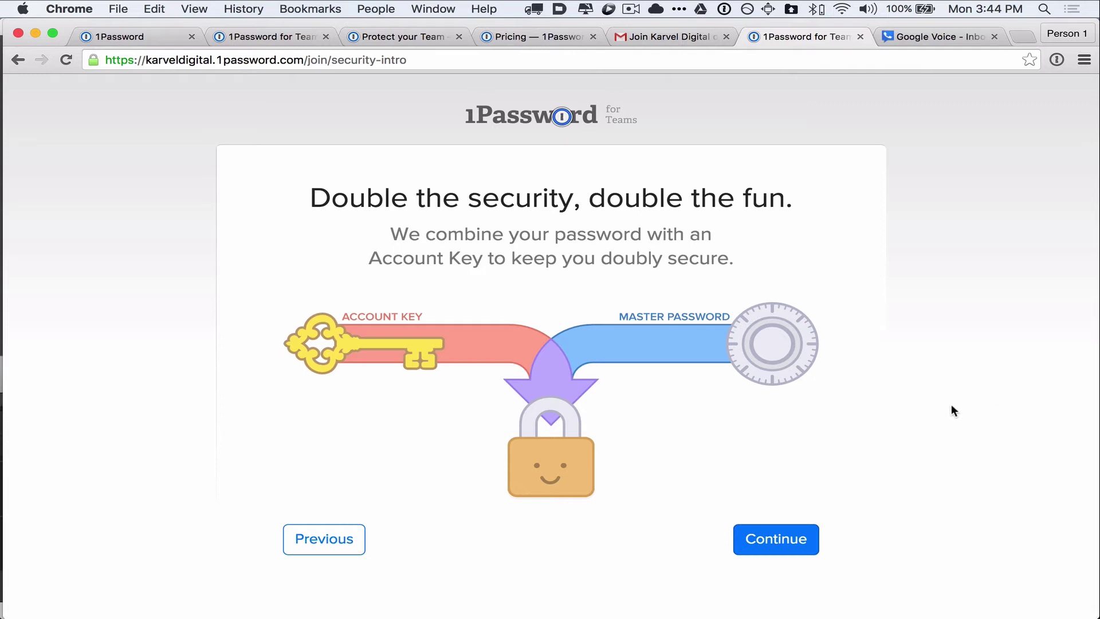
# - Show the Account Key, select all of it, and copy it to the clipboard
pyautogui.click(776, 544)
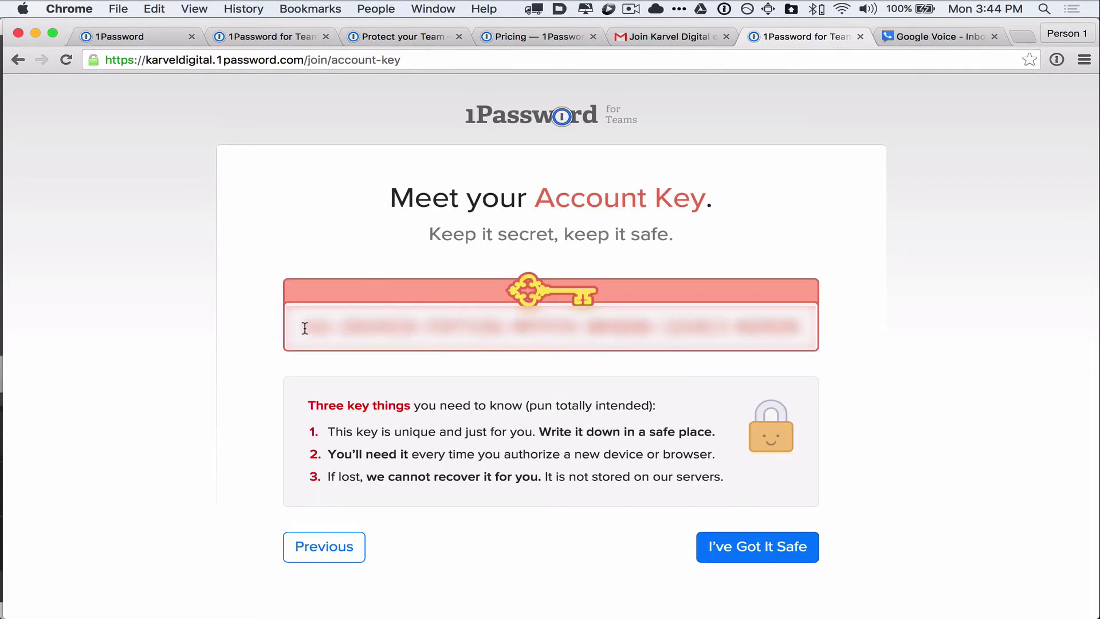
pyautogui.moveTo(304, 328); pyautogui.dragTo(806, 328)
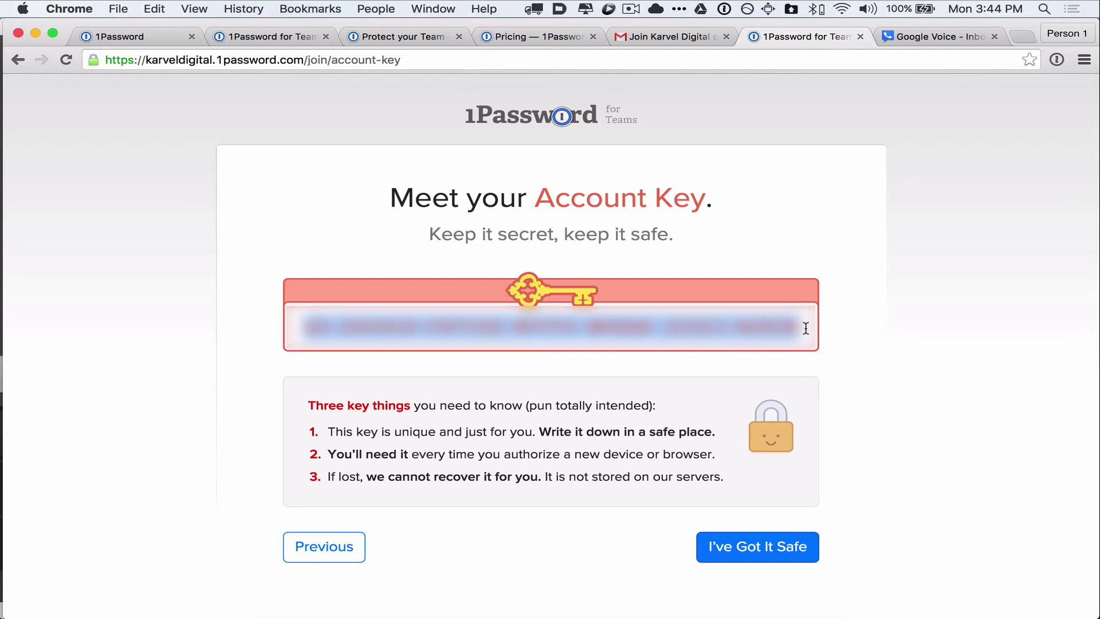
pyautogui.press('super+c')
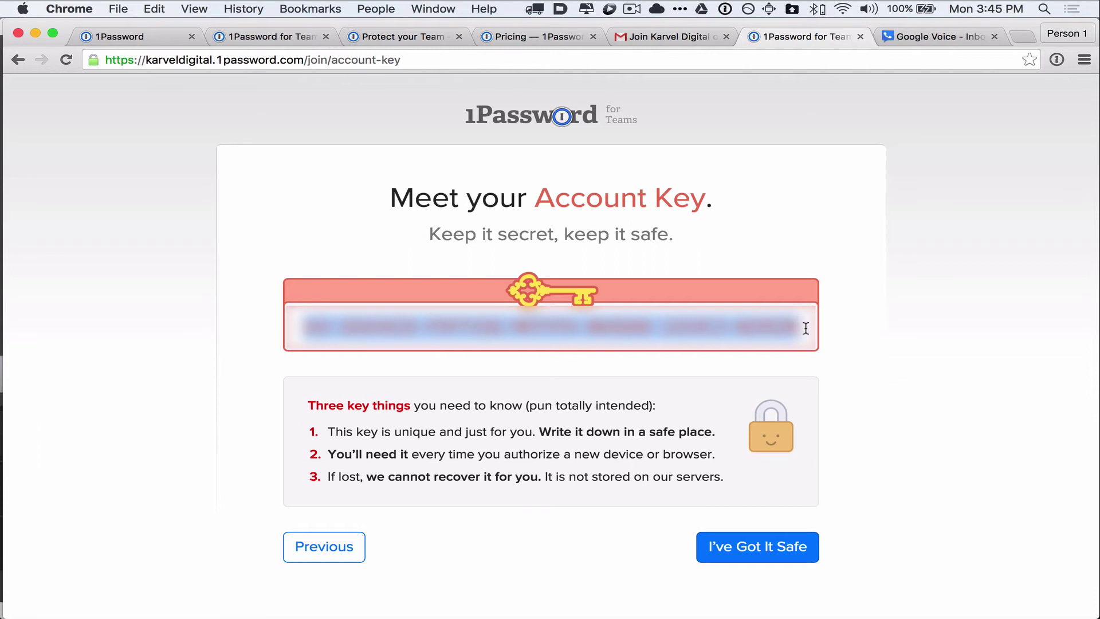
pyautogui.press('super+c')
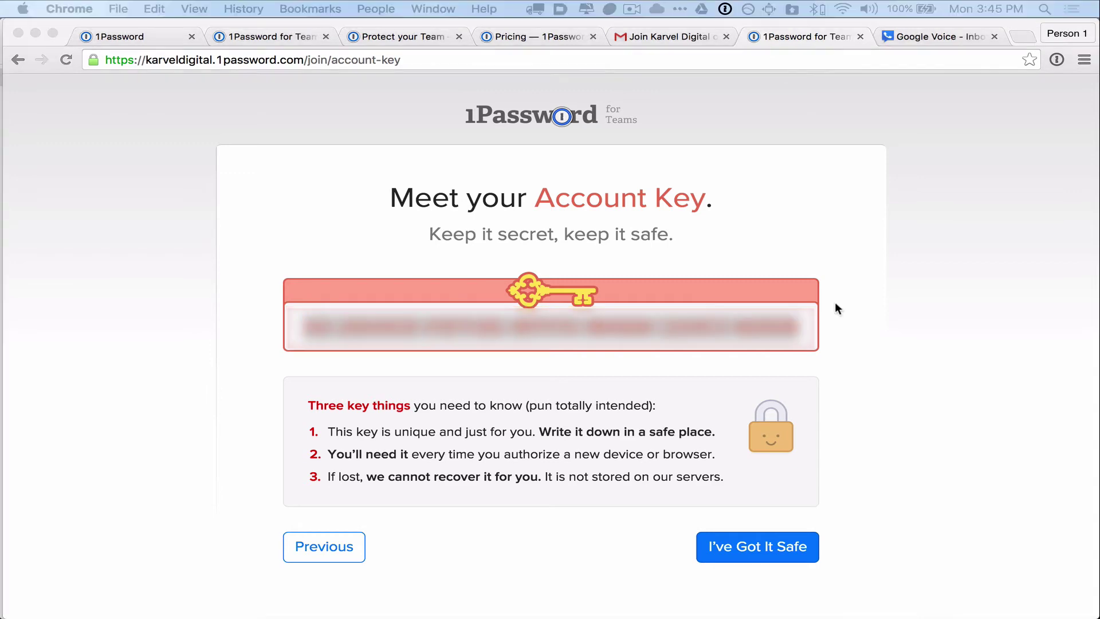
pyautogui.tripleClick(518, 329)
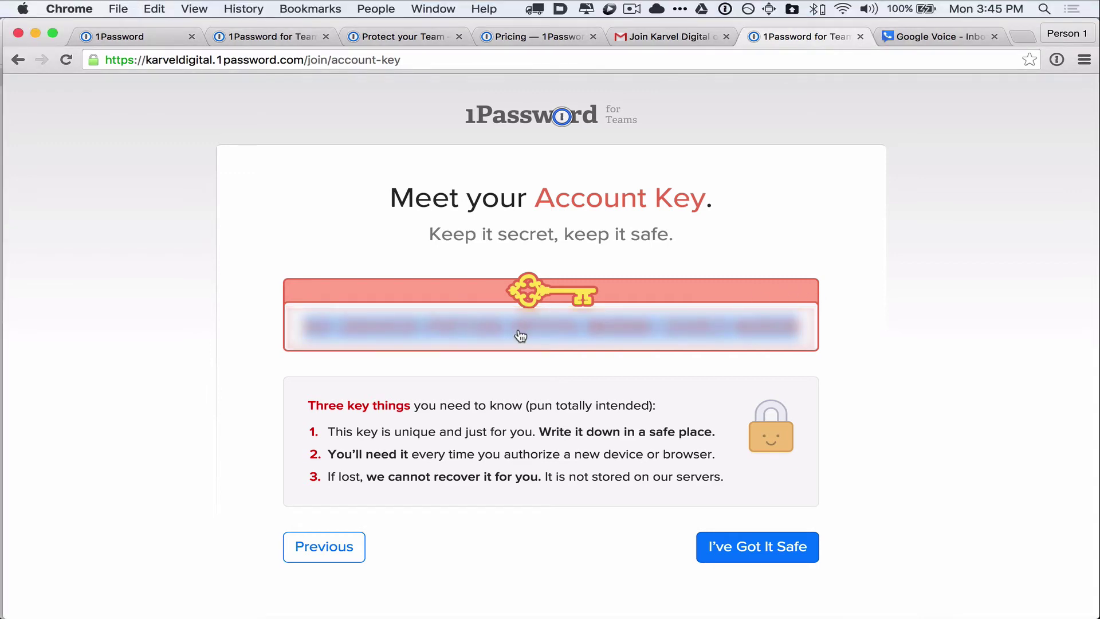
pyautogui.press('super+Tab')
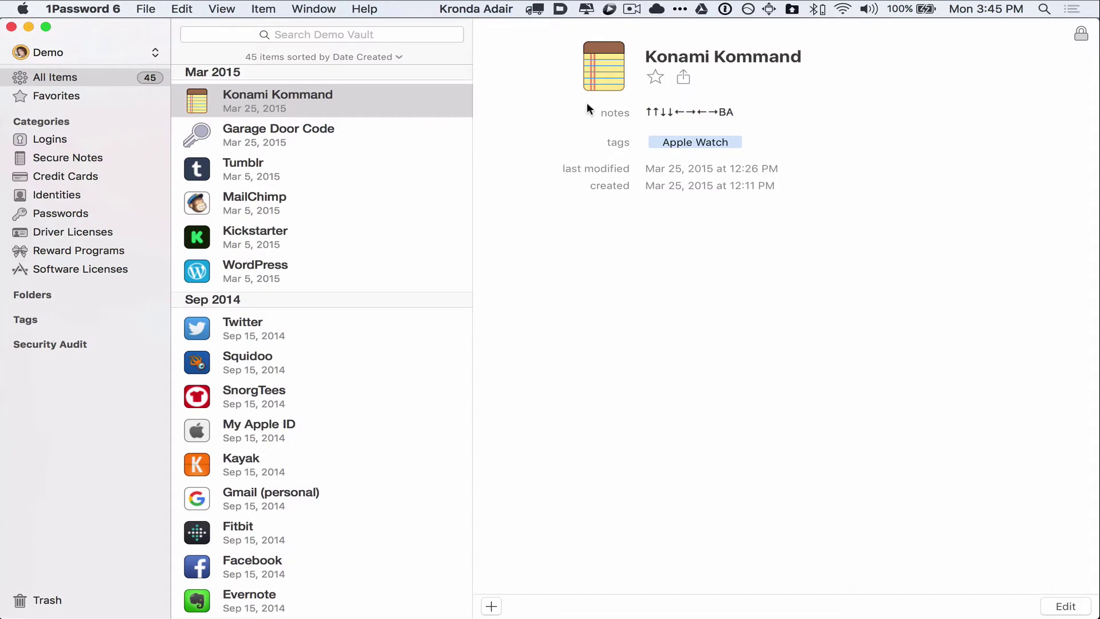
# - Create a new Login named '1Password Team' with the account e-mail as username
pyautogui.click(148, 8)
pyautogui.moveTo(212, 28)
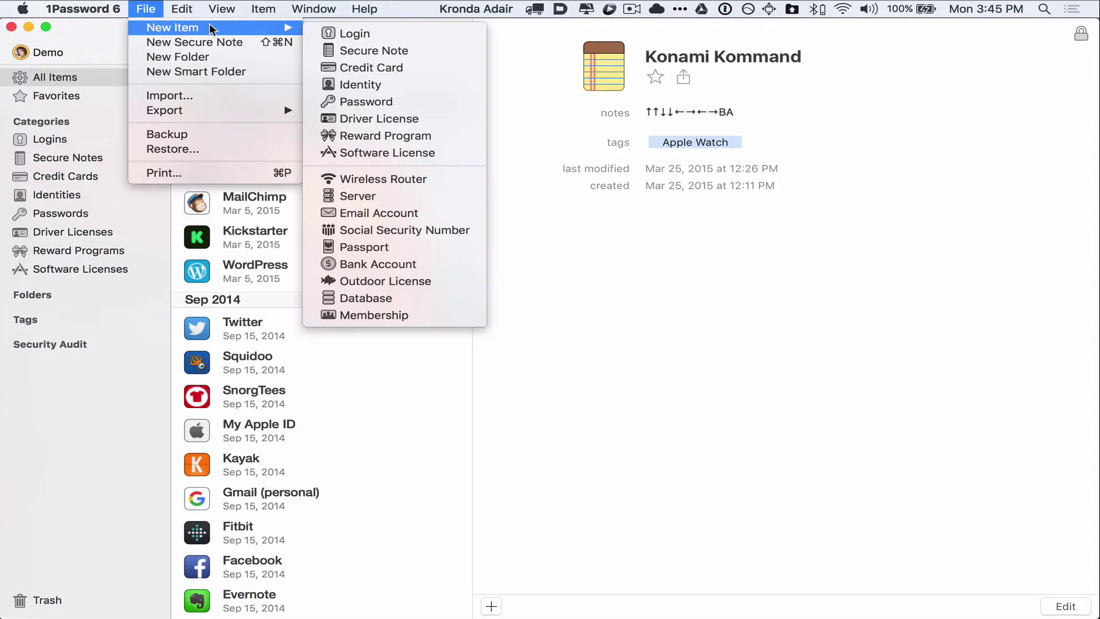
pyautogui.click(345, 35)
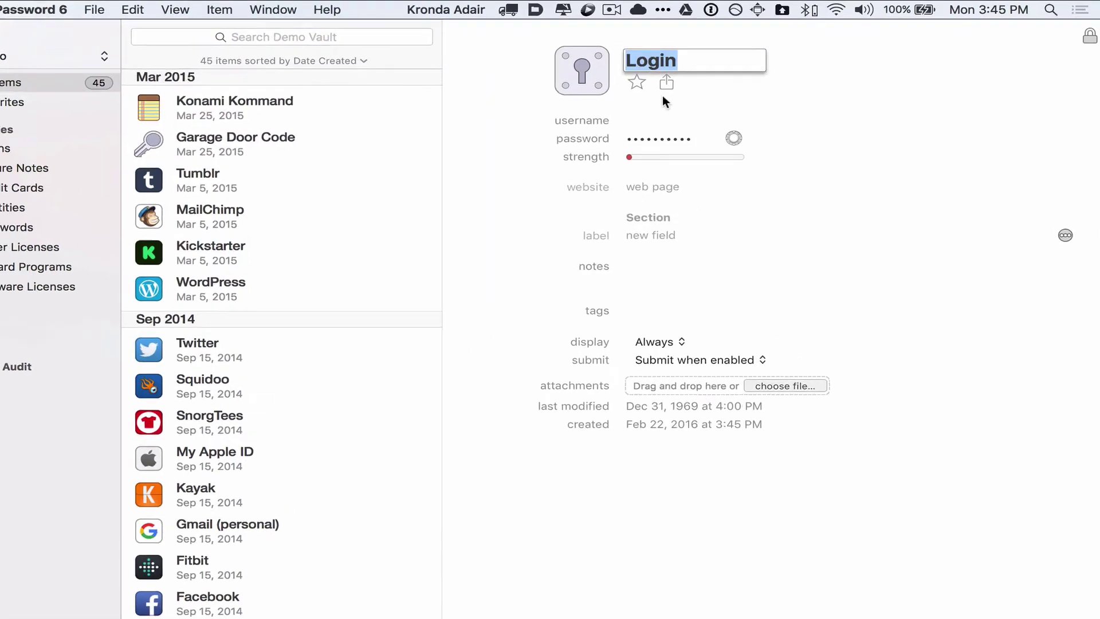
pyautogui.write('1Pas')
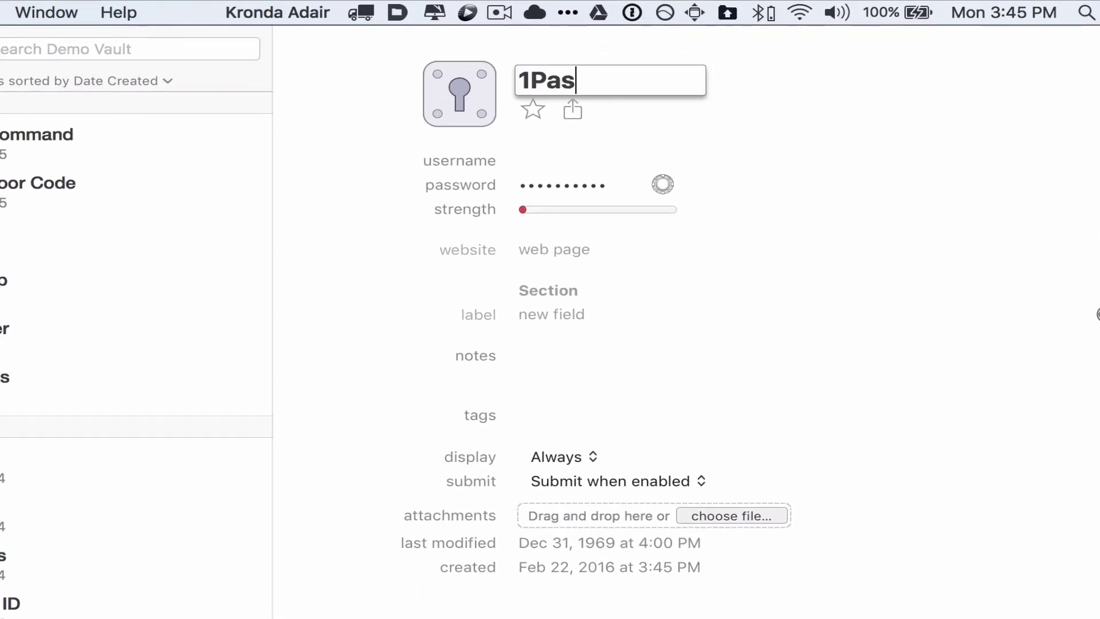
pyautogui.write('sword Tea')
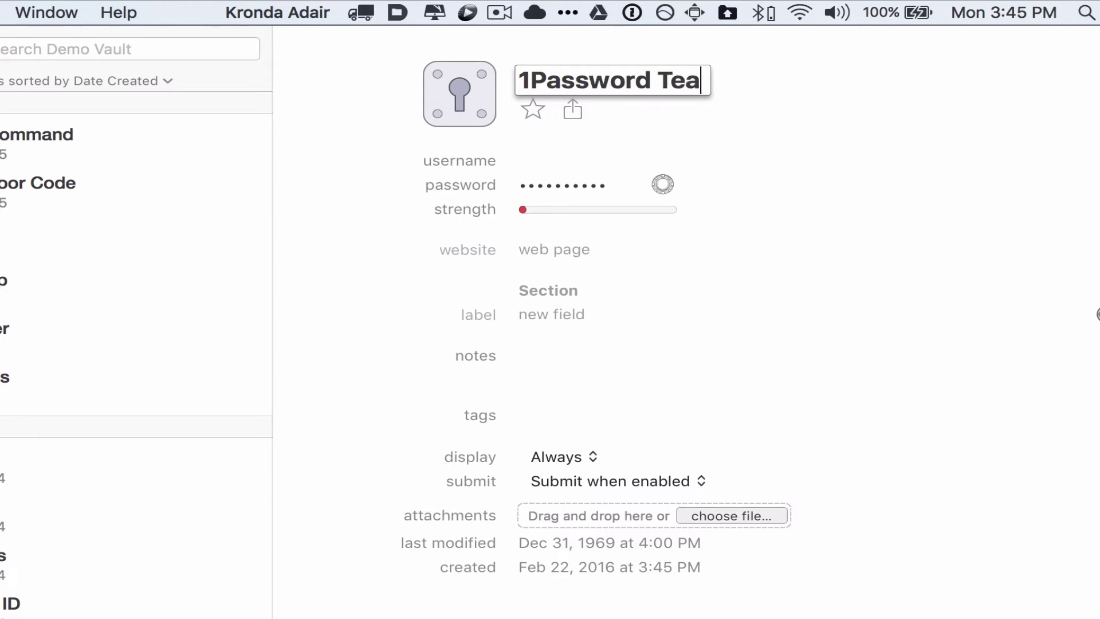
pyautogui.write('m')
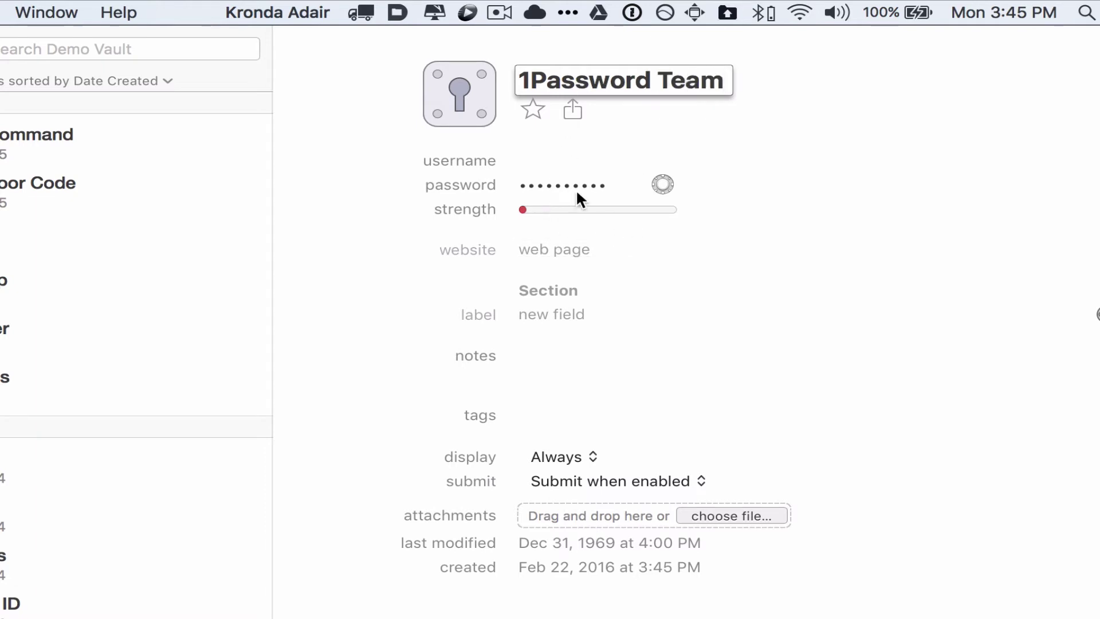
pyautogui.click(565, 163)
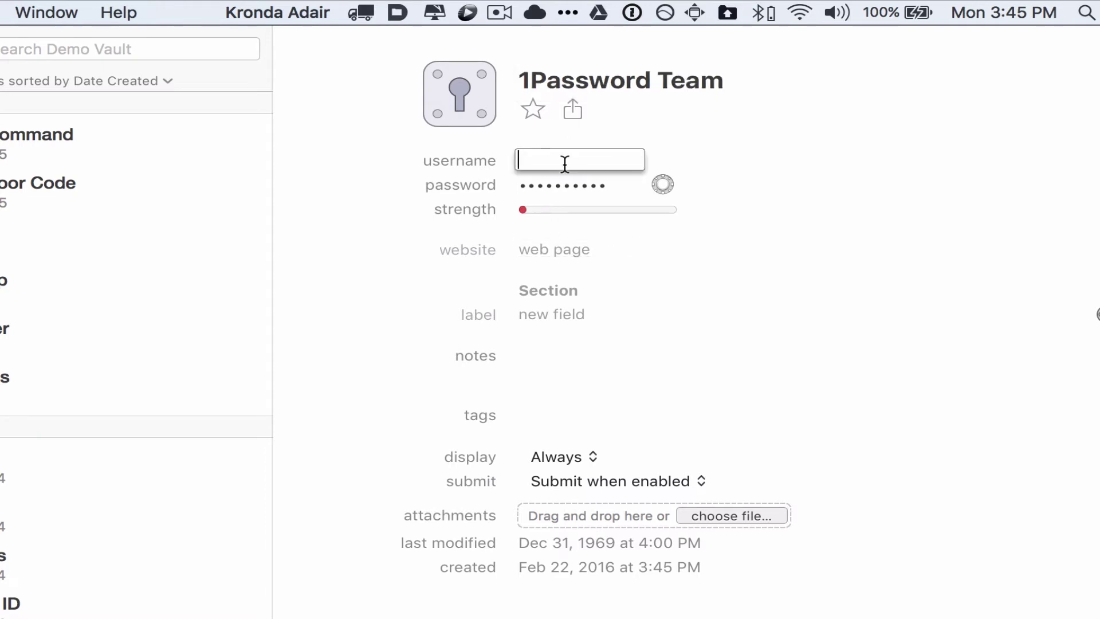
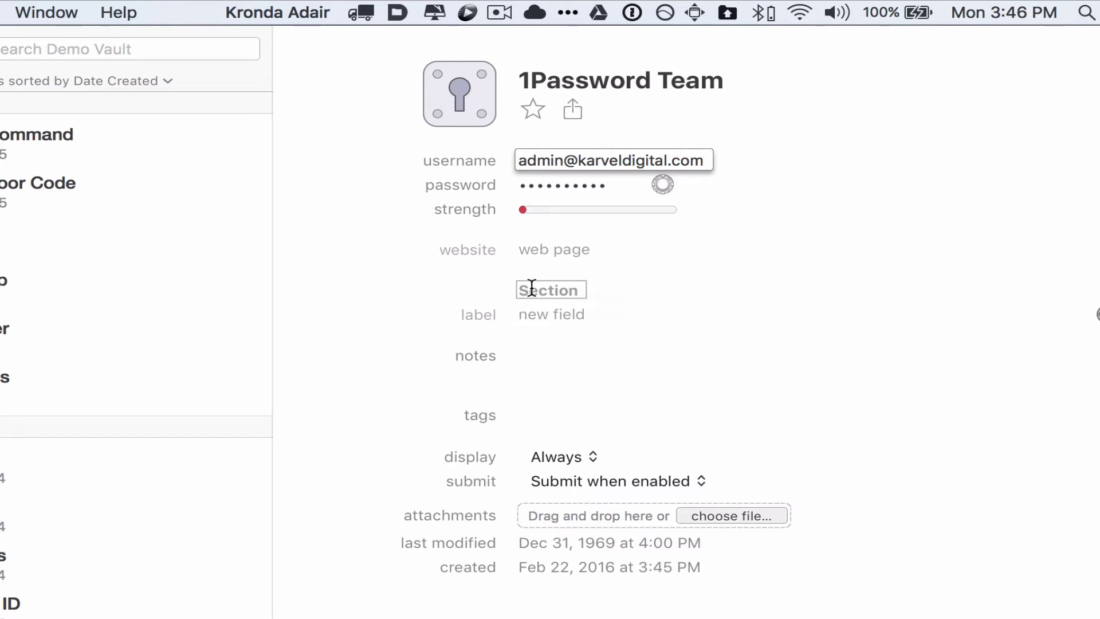
# - Add an 'Acct Key' field holding the pasted Account Key as a concealed password, and save
pyautogui.click(483, 313)
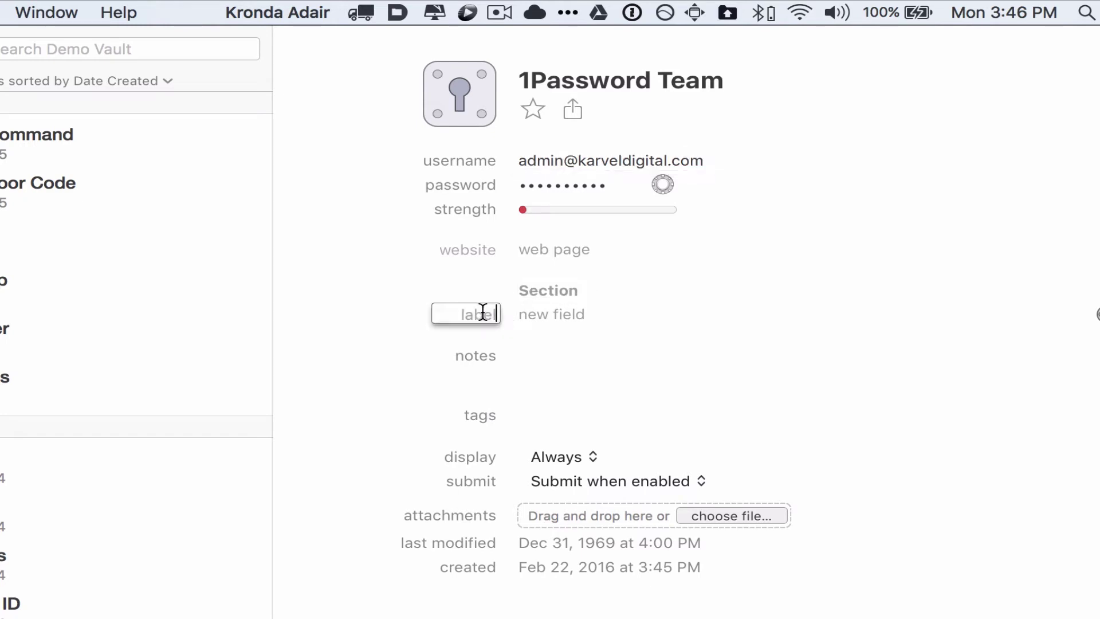
pyautogui.write('Acct Key')
pyautogui.press('Tab')
pyautogui.press('super+v')
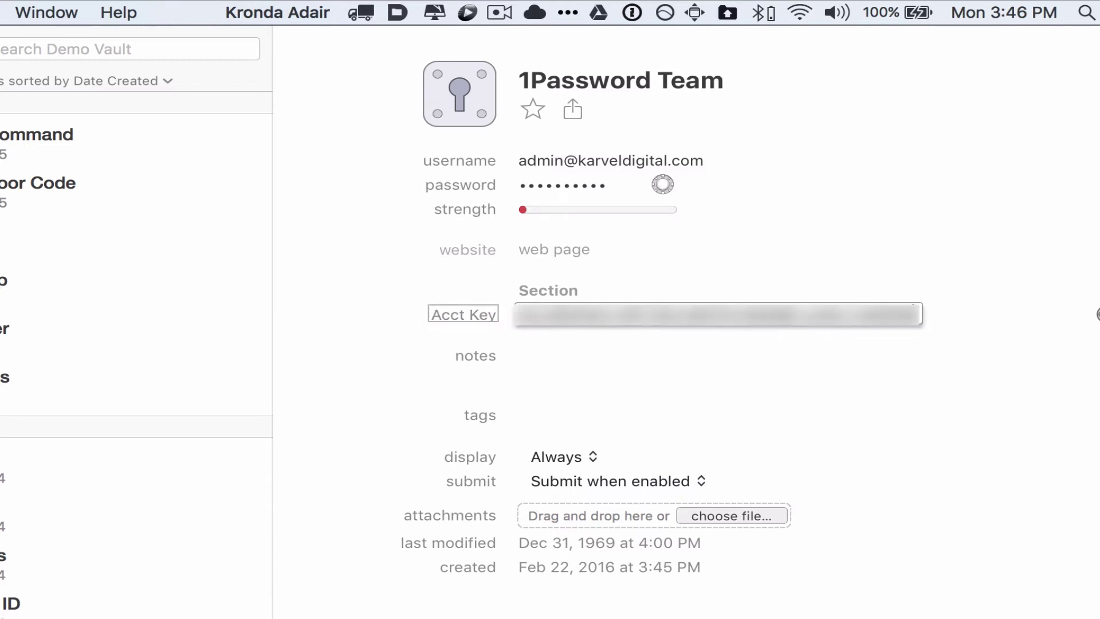
pyautogui.click(631, 381)
pyautogui.click(1028, 358)
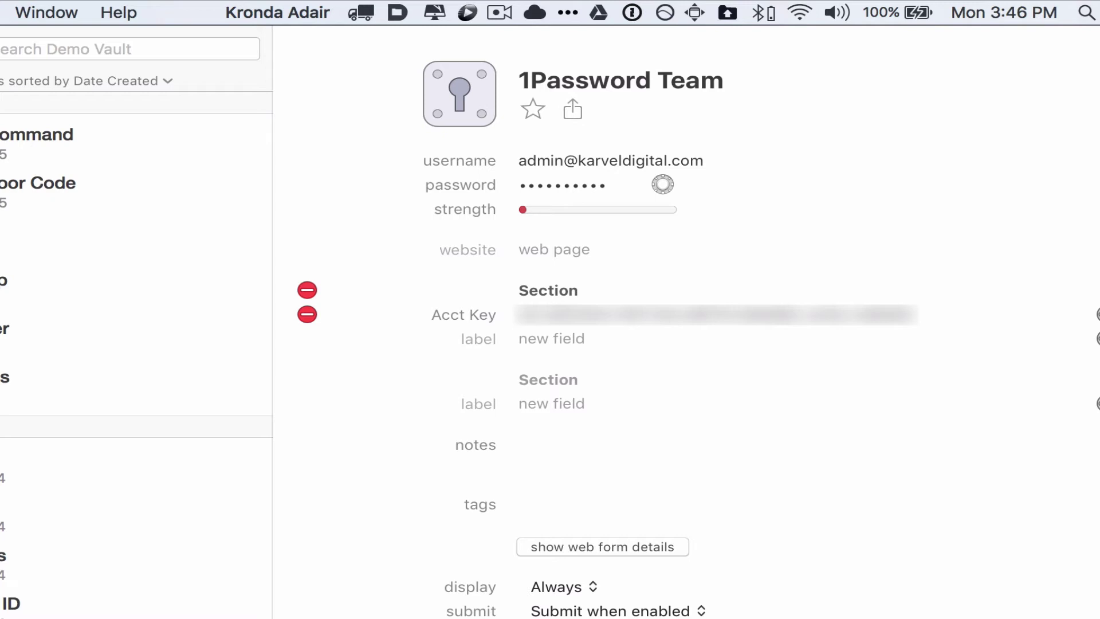
pyautogui.click(1097, 338)
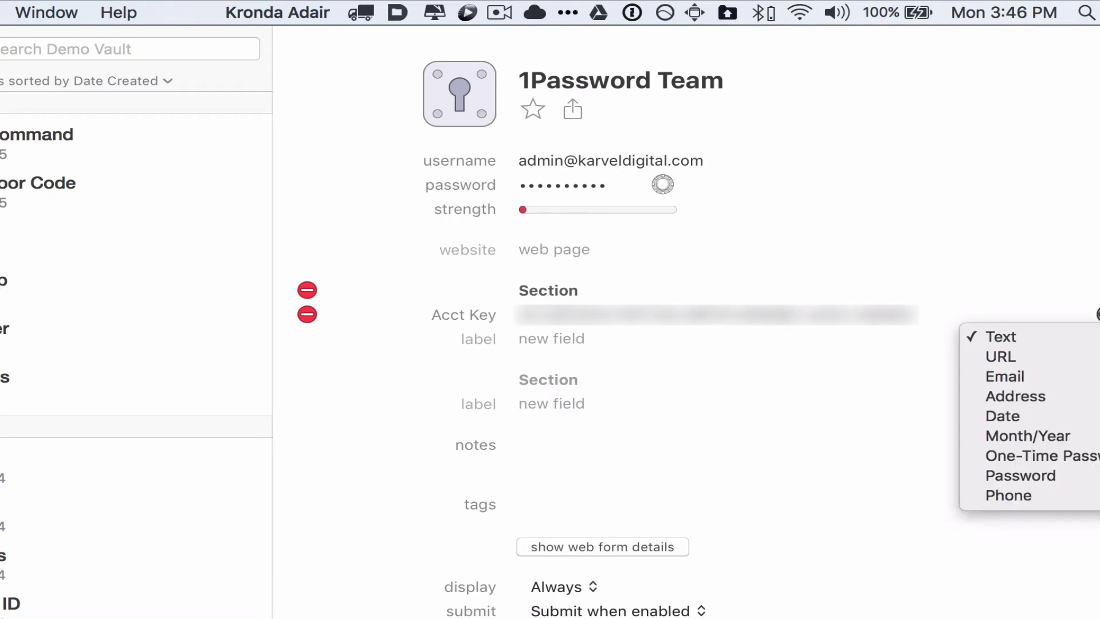
pyautogui.click(1026, 471)
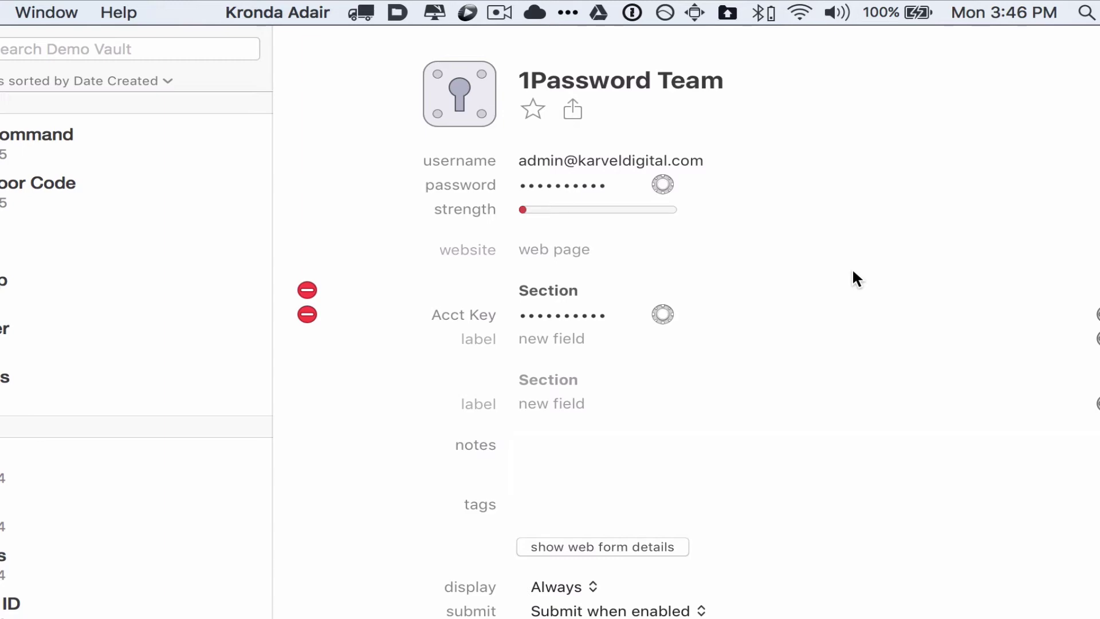
pyautogui.press('super+s')
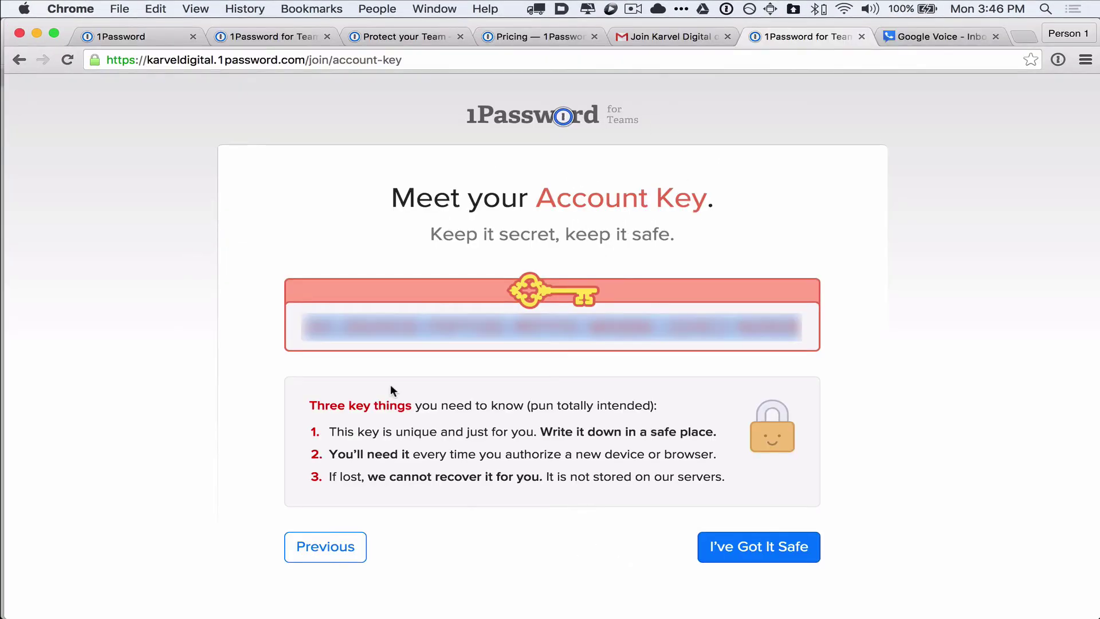
# - Confirm the Account Key is saved, preview three generated passphrases, then cancel the generator
pyautogui.click(774, 551)
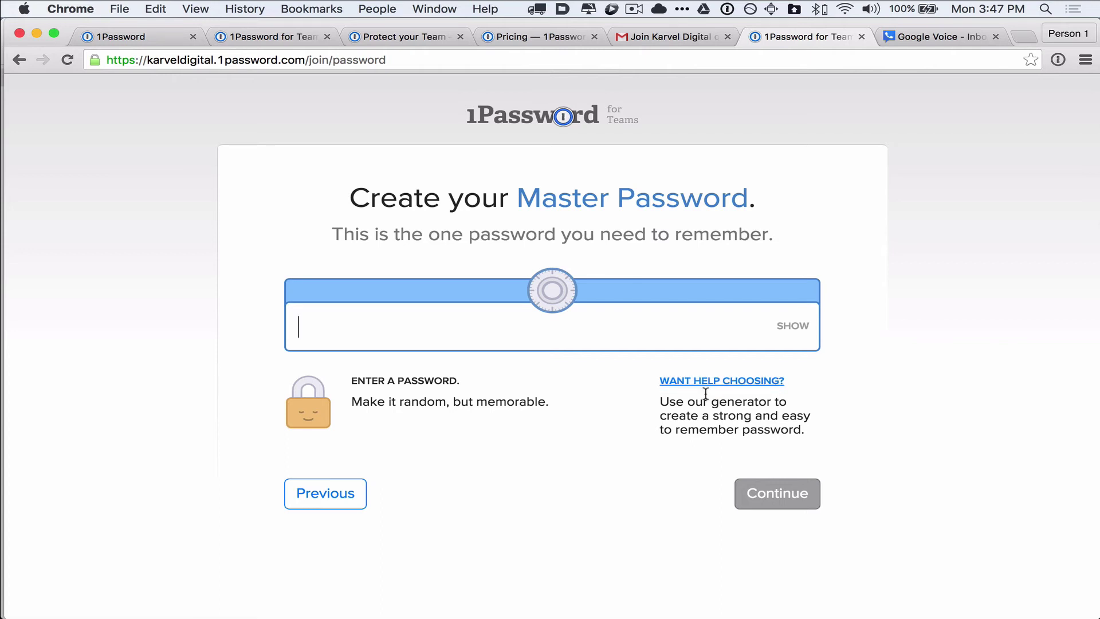
pyautogui.click(731, 381)
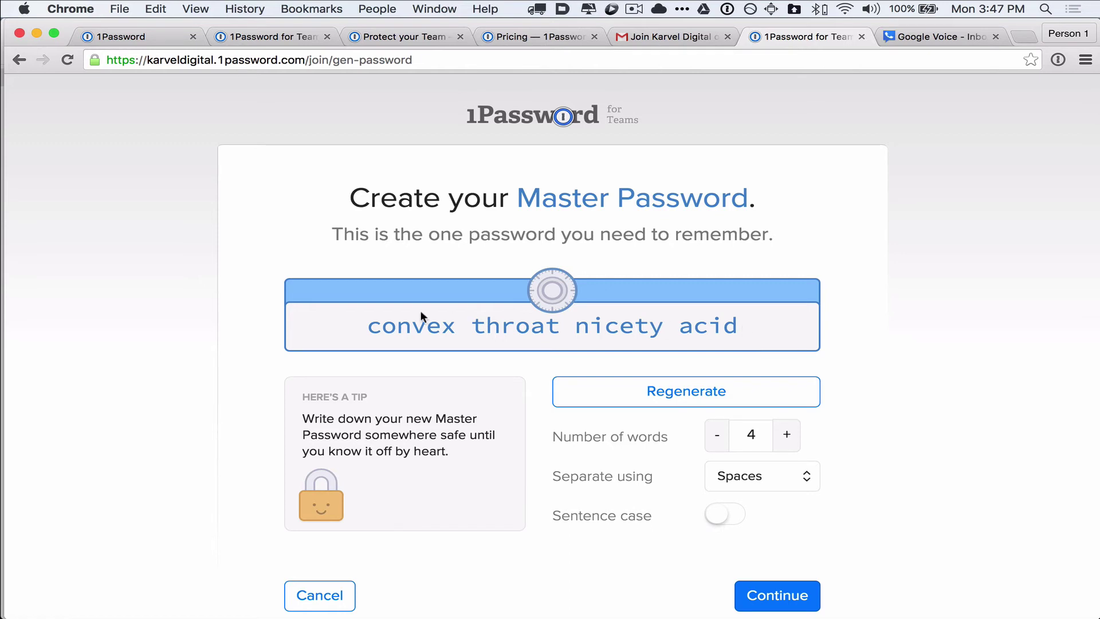
pyautogui.click(679, 396)
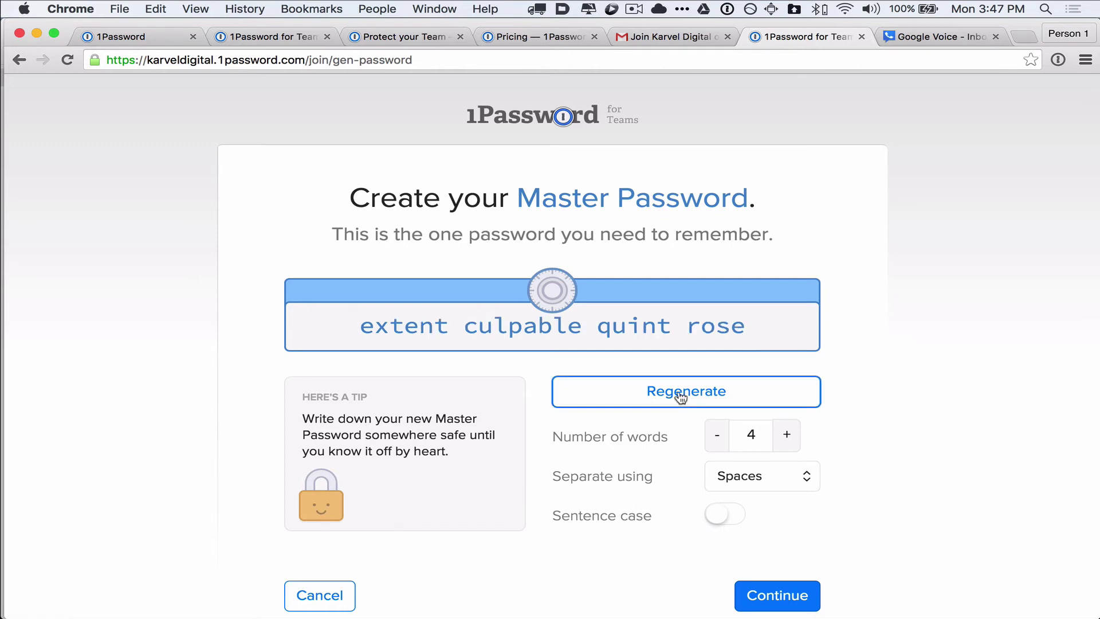
pyautogui.click(680, 396)
pyautogui.click(680, 395)
pyautogui.scroll(-1, 679, 396)
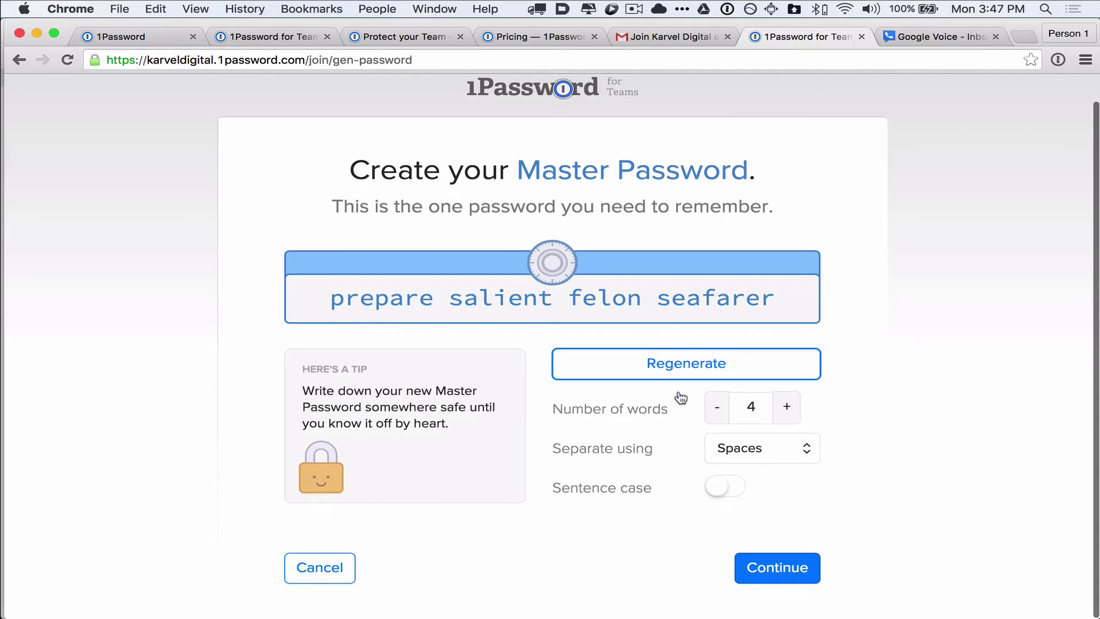
pyautogui.click(319, 570)
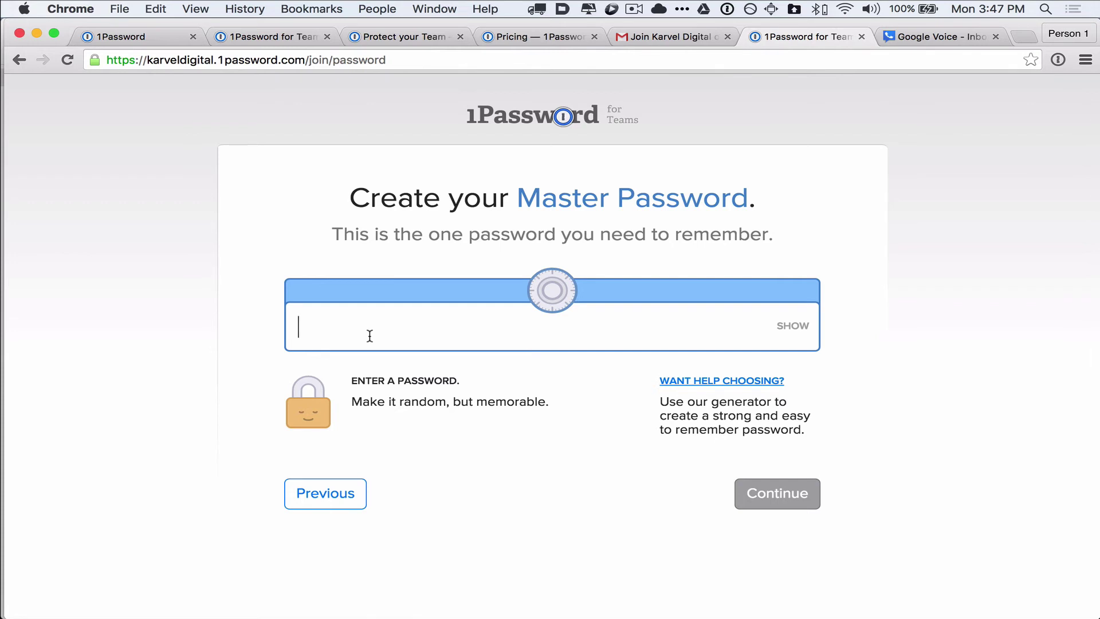
# - Type and verify a 25-character Master Password, submit it, and dismiss the save-login offer
pyautogui.write('••••')
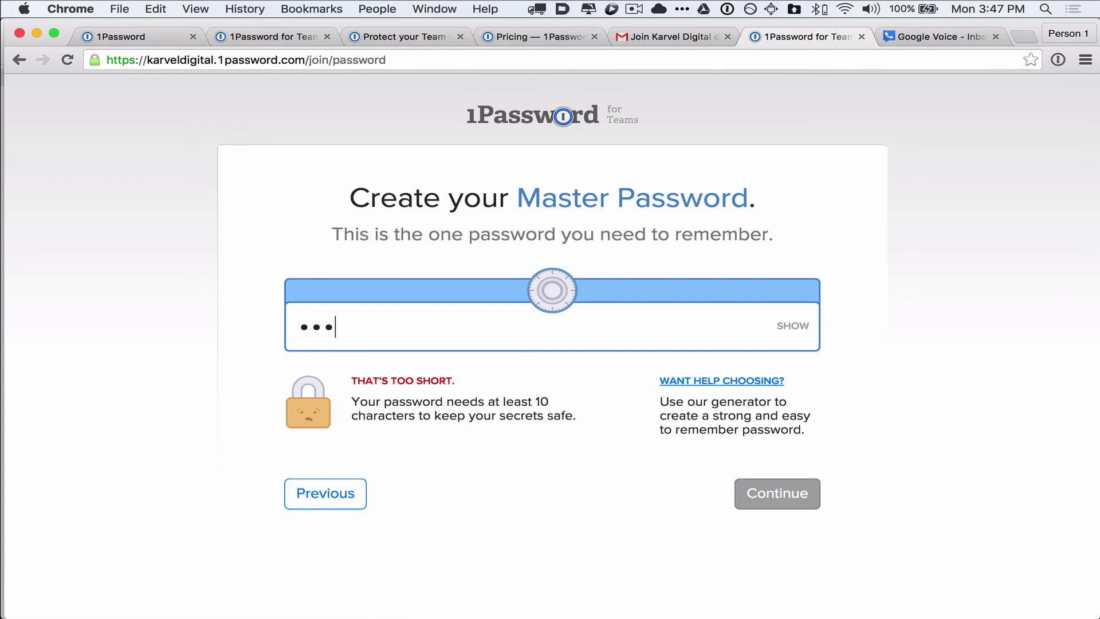
pyautogui.write('••••••••••••••••')
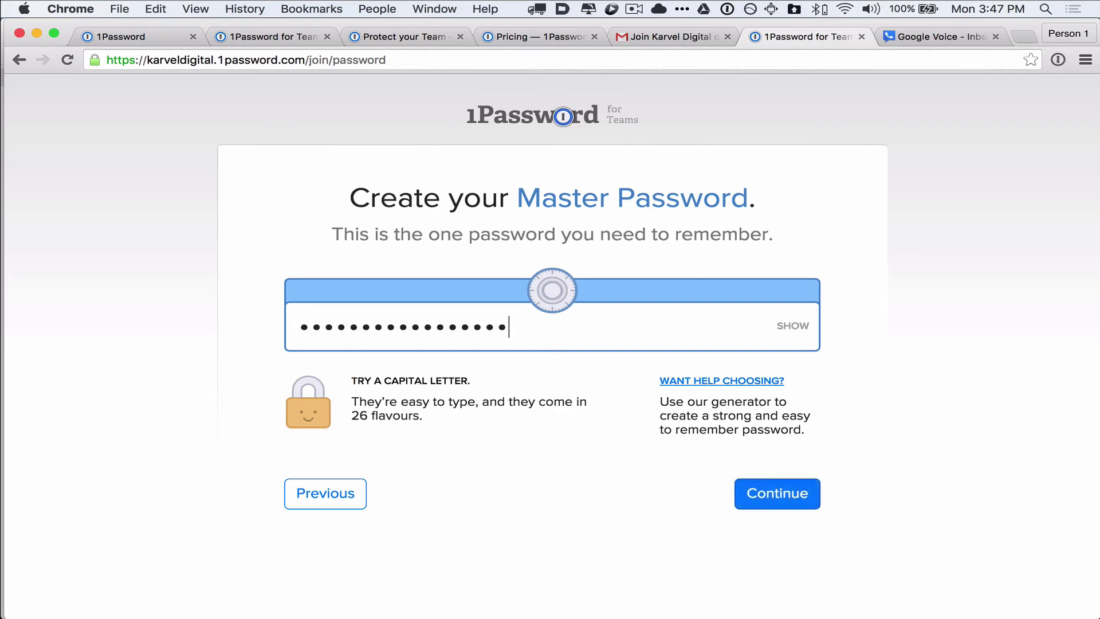
pyautogui.write('•••••')
pyautogui.click(792, 328)
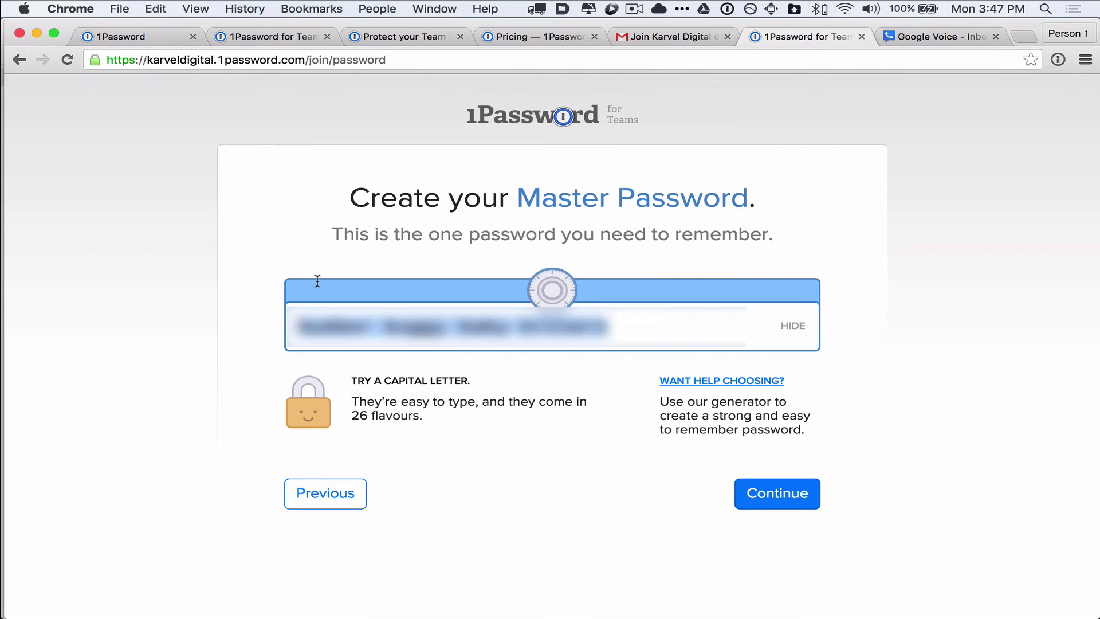
pyautogui.click(793, 327)
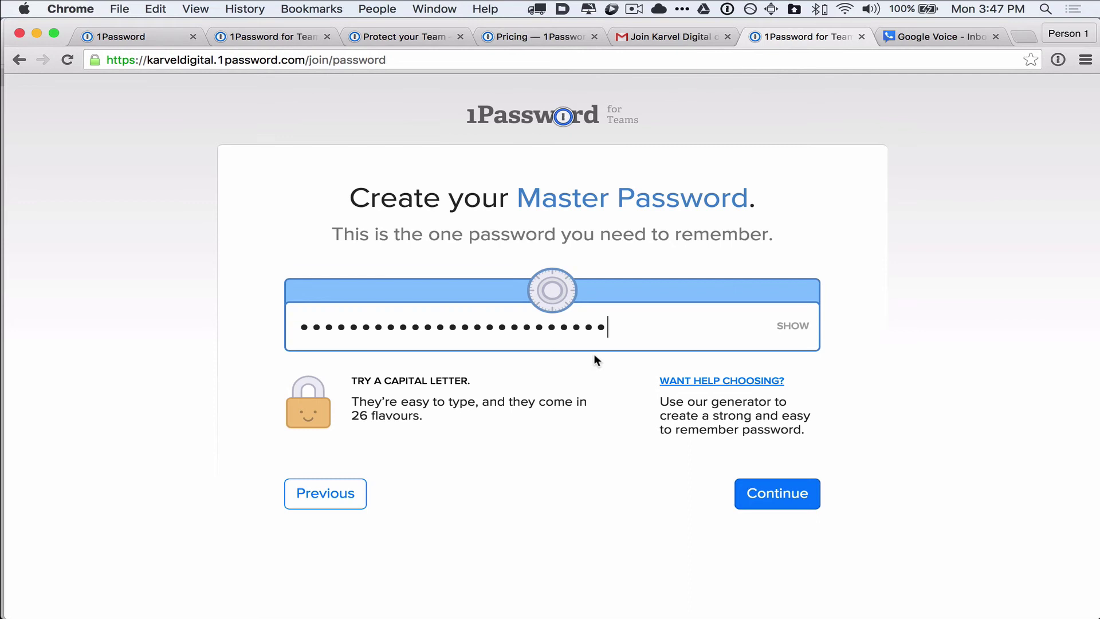
pyautogui.click(785, 496)
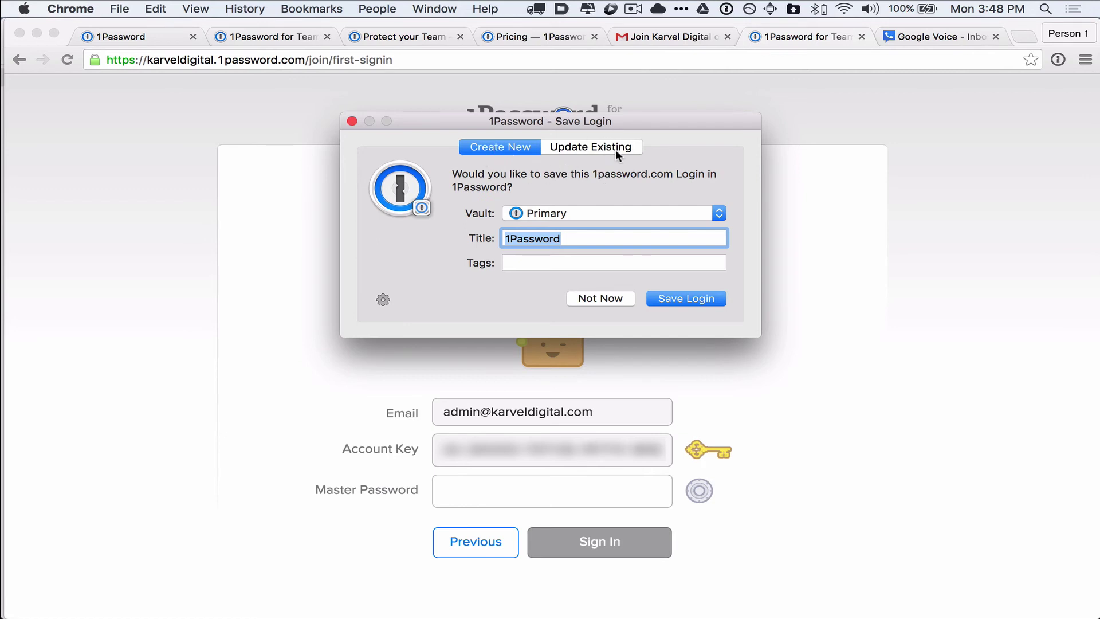
pyautogui.click(601, 298)
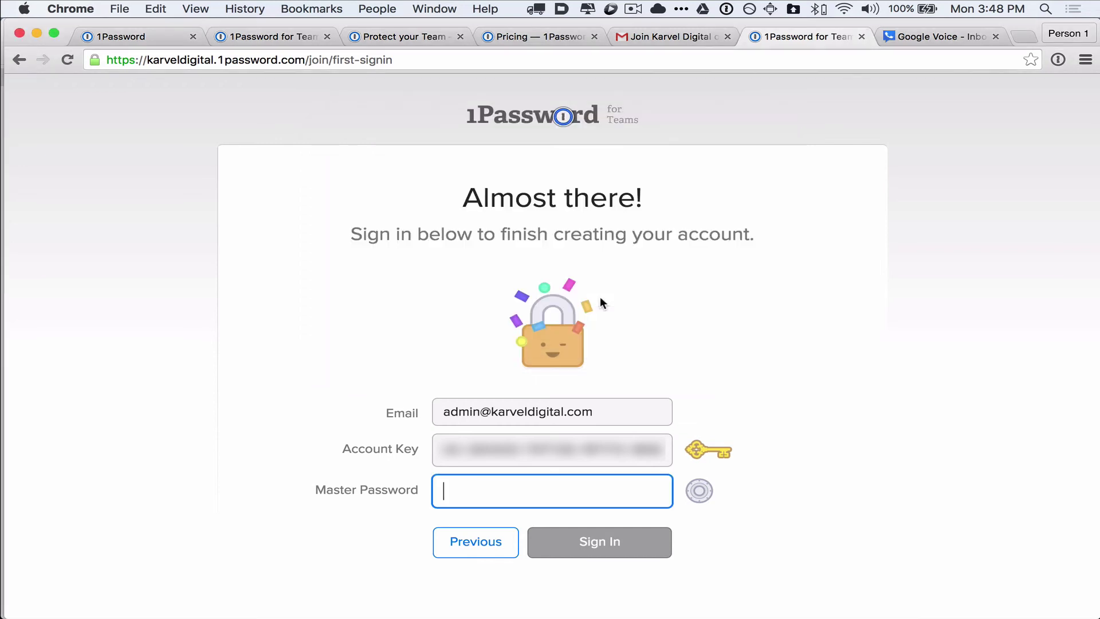
# - Paste the new Master Password into the '1Password Team' item's password field and save it
pyautogui.press('super+Tab')
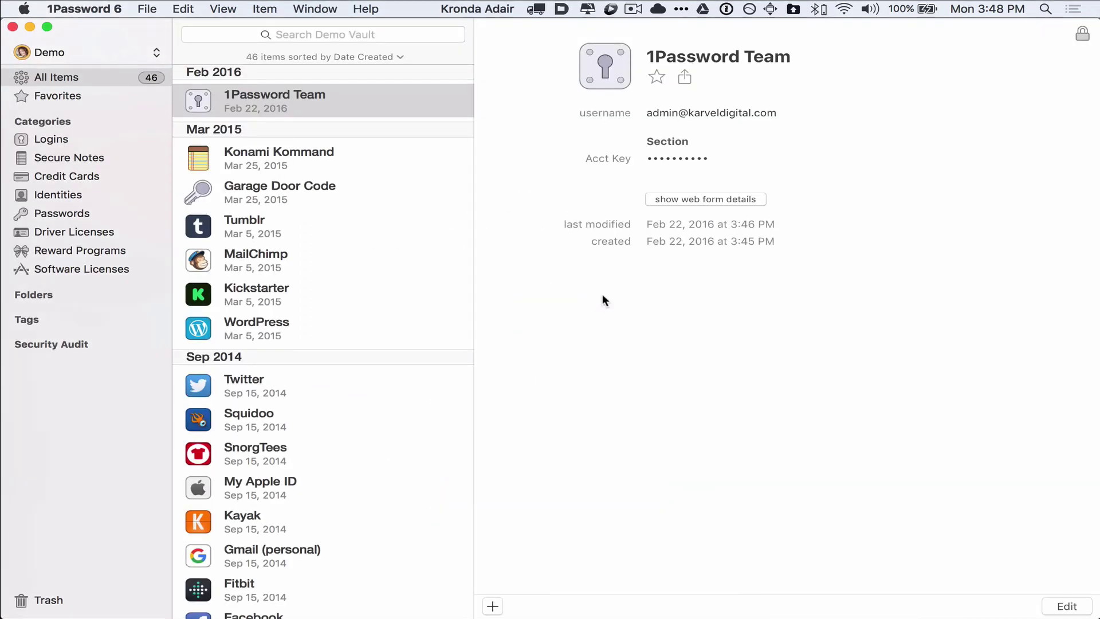
pyautogui.click(1067, 606)
pyautogui.click(686, 130)
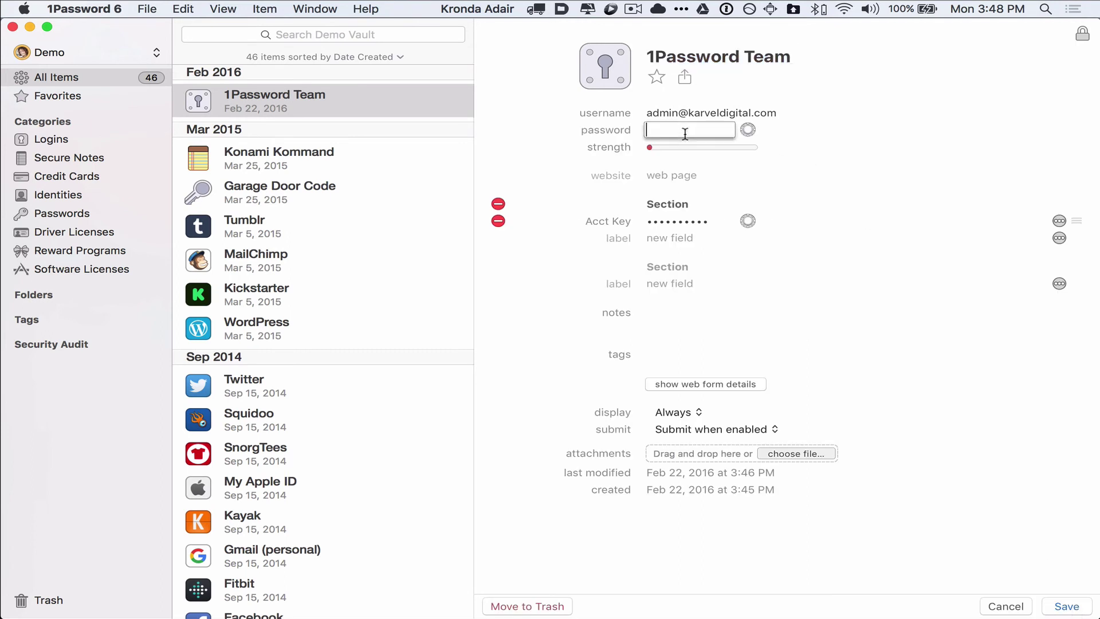
pyautogui.press('super+v')
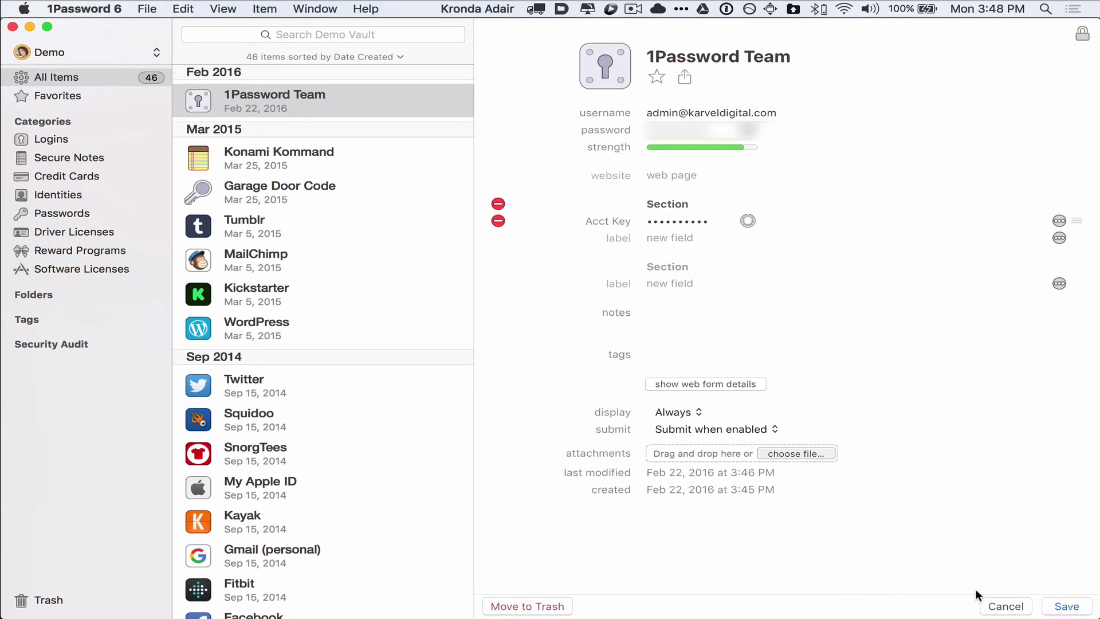
pyautogui.click(1067, 606)
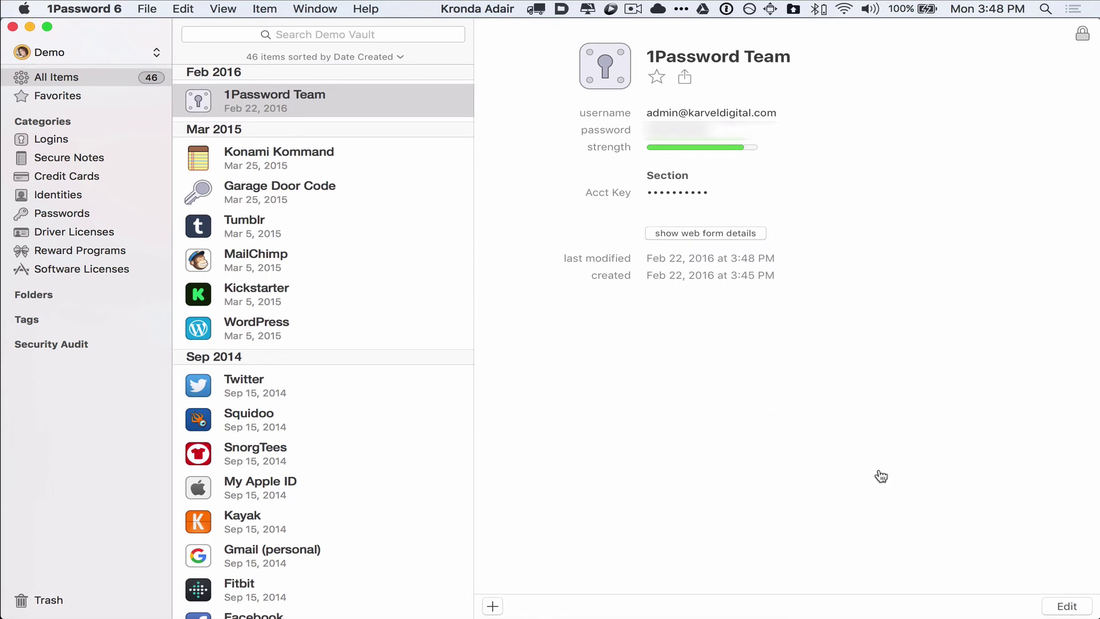
pyautogui.press('super+Tab')
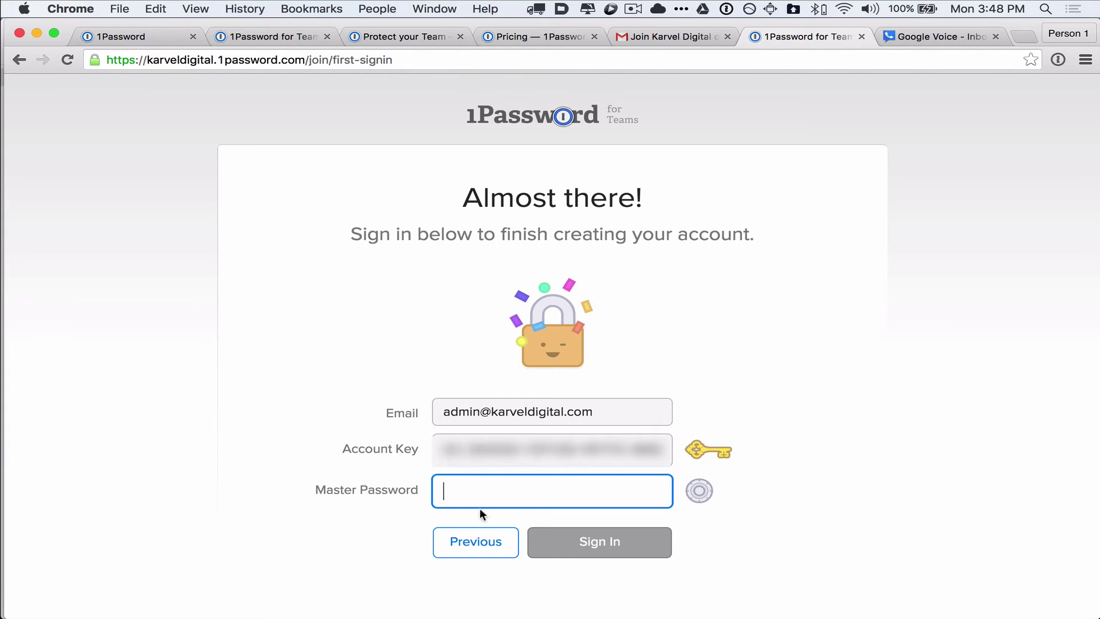
# - Paste the Master Password, sign in, and choose Not Now for saving the login
pyautogui.press('super+v')
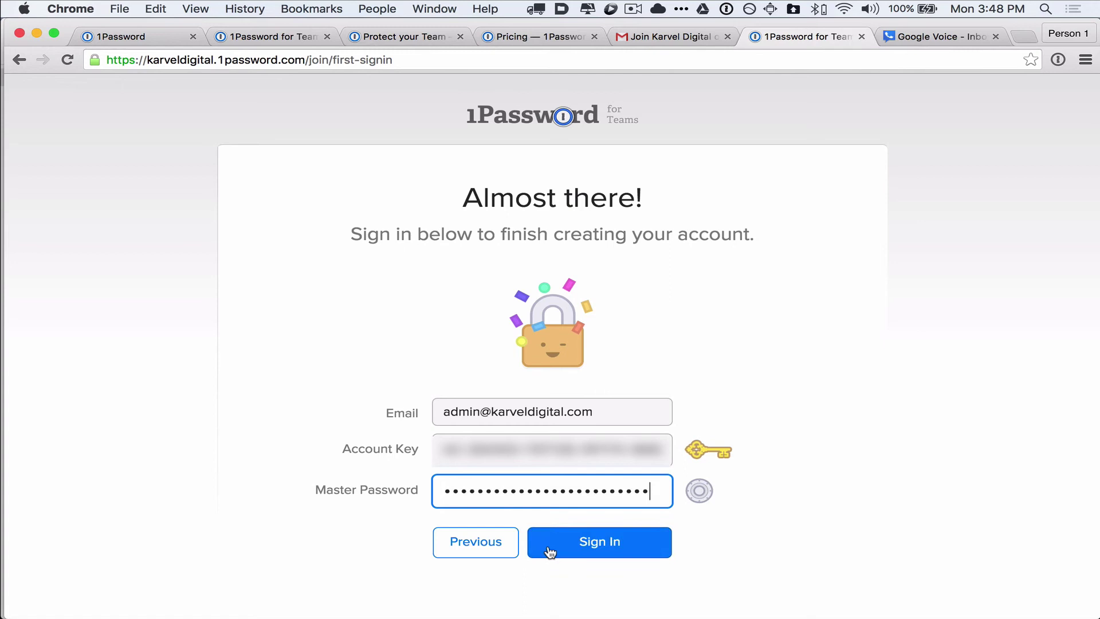
pyautogui.click(598, 541)
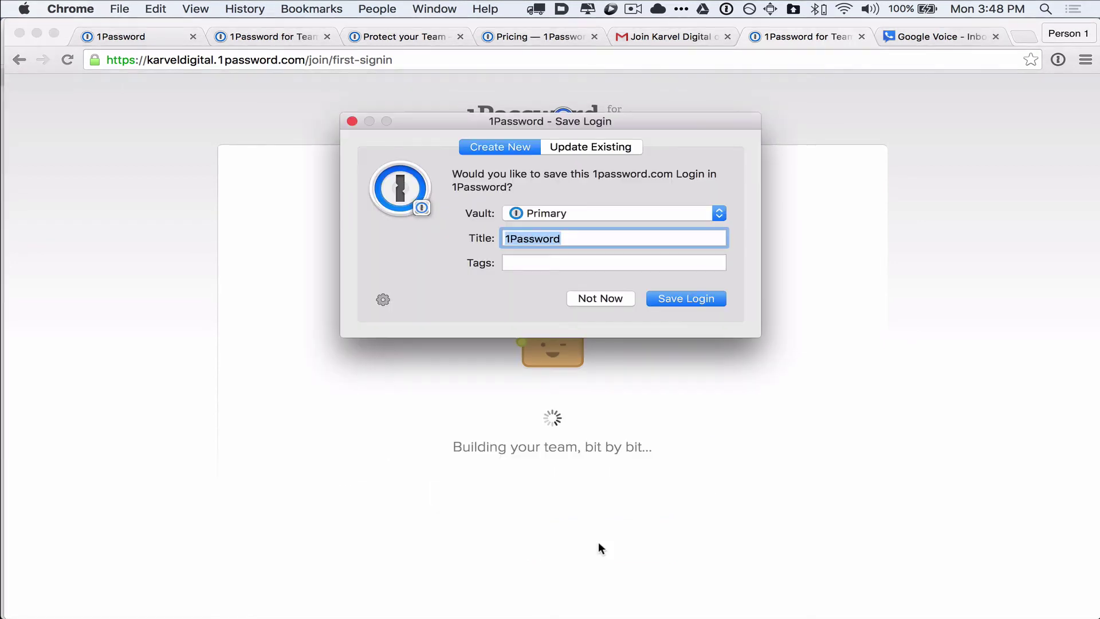
pyautogui.click(614, 297)
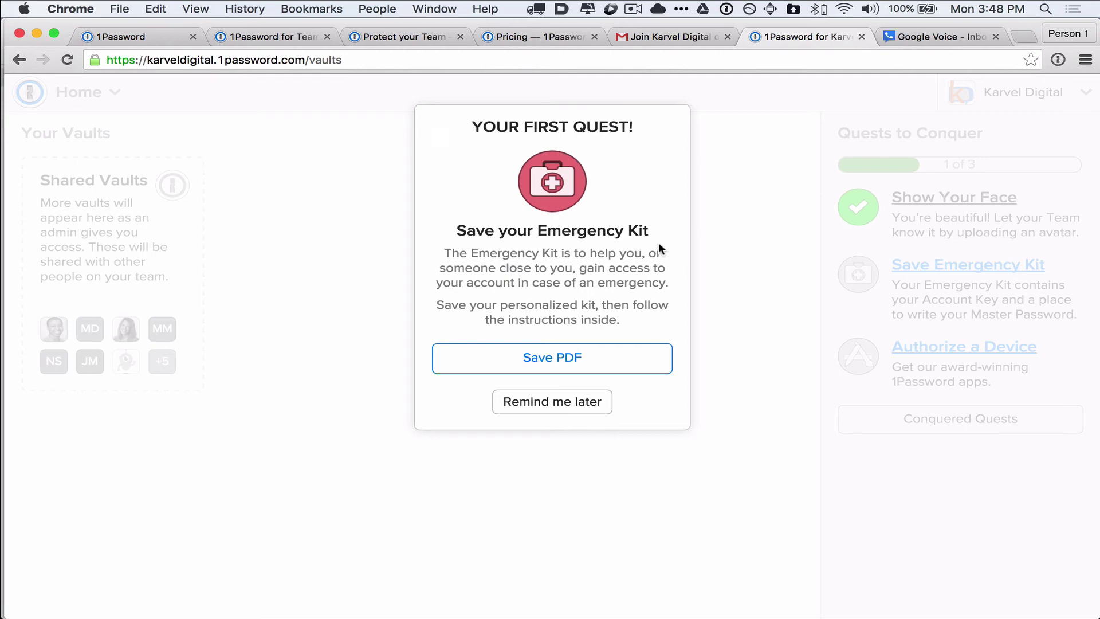
# - Save the Emergency Kit PDF and open the downloaded file
pyautogui.click(558, 362)
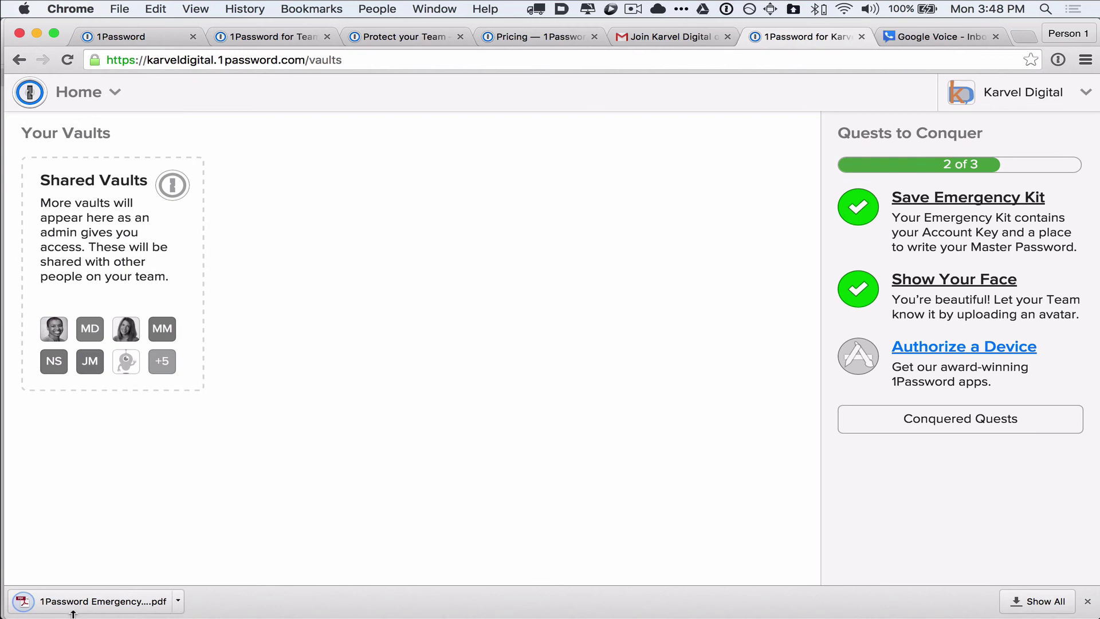
pyautogui.click(106, 603)
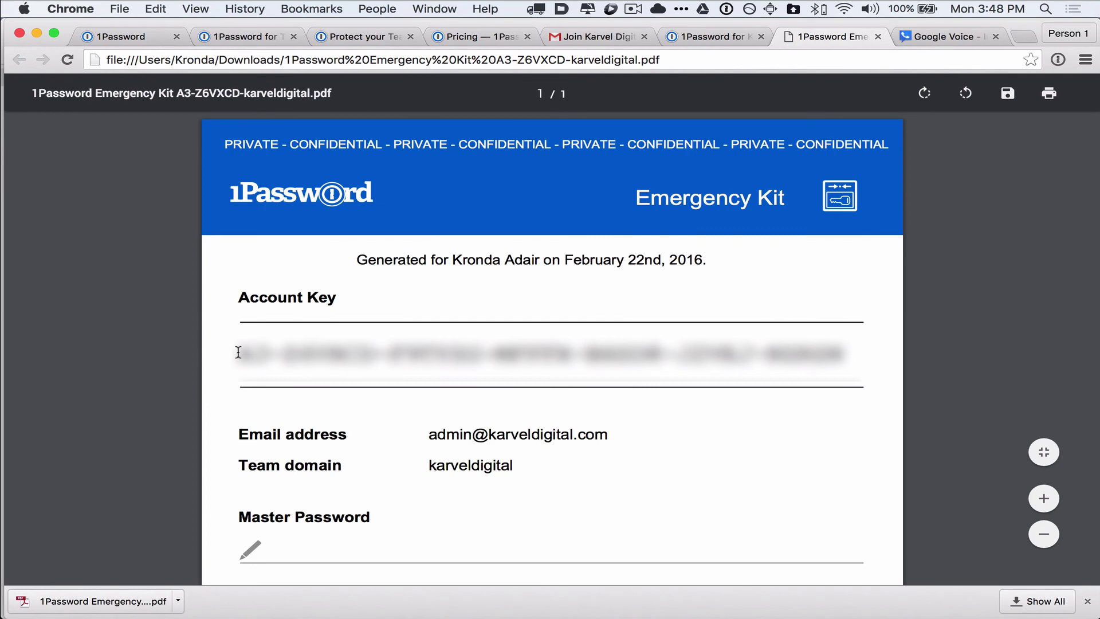
# - Review the Emergency Kit's Account Key and Master Password line, then close the PDF
pyautogui.moveTo(238, 352); pyautogui.dragTo(867, 358)
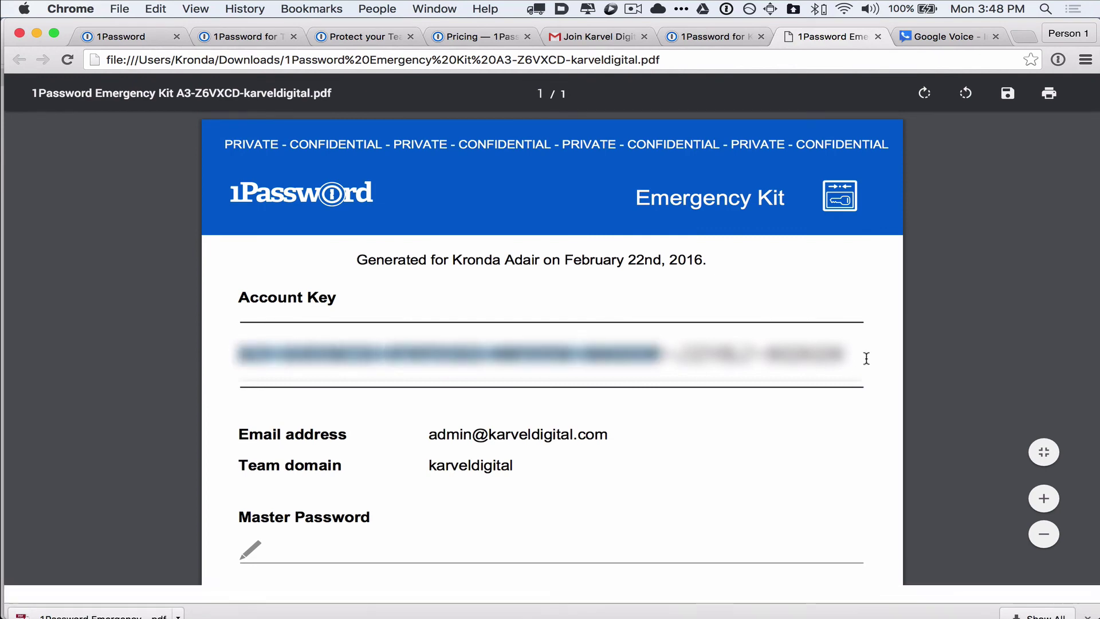
pyautogui.scroll(-3, 866, 358)
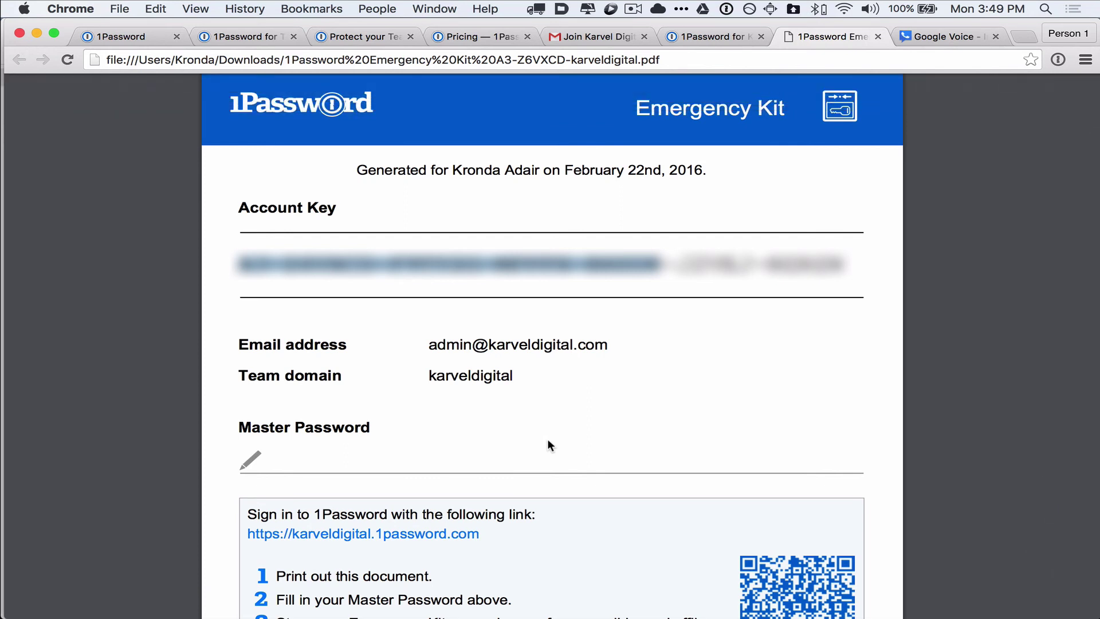
pyautogui.click(877, 37)
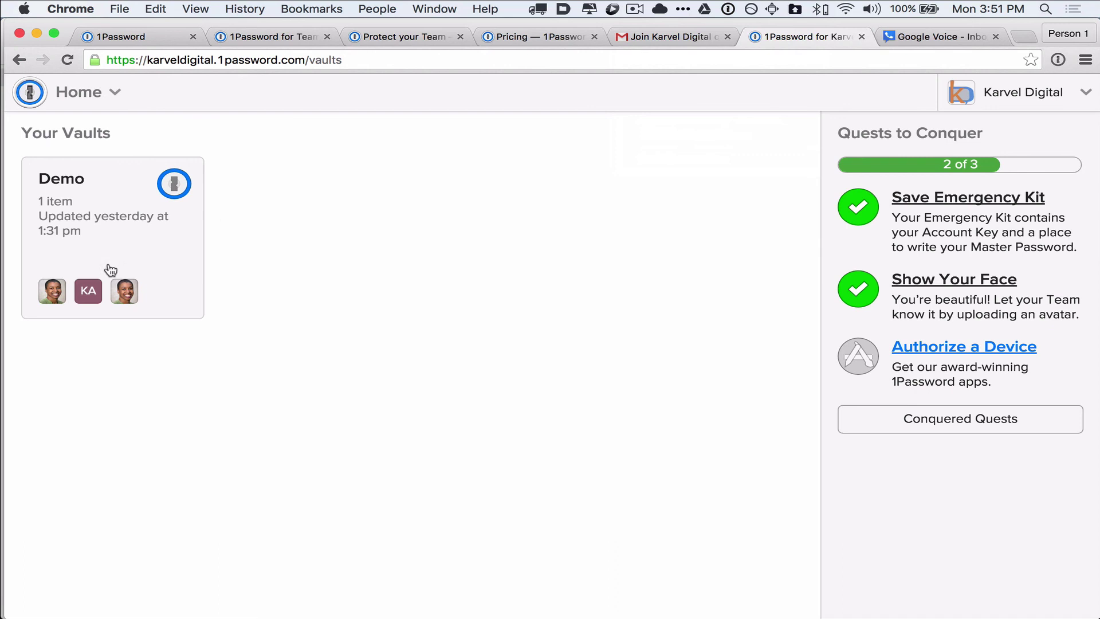
# - Open the Demo vault and show the list of item types that can be added
pyautogui.click(118, 218)
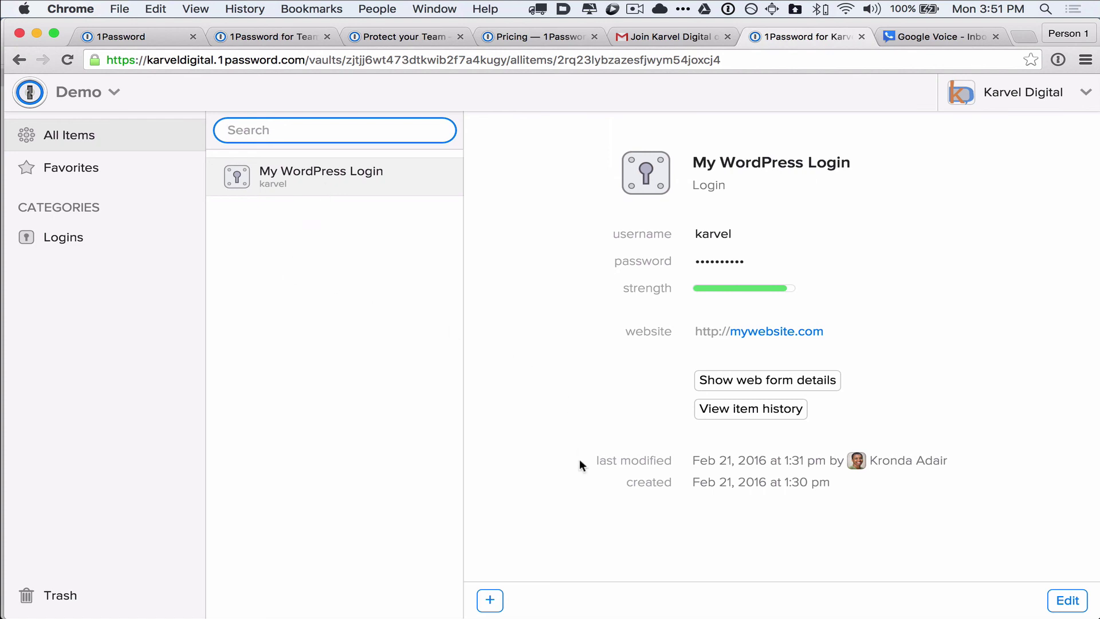
pyautogui.click(491, 602)
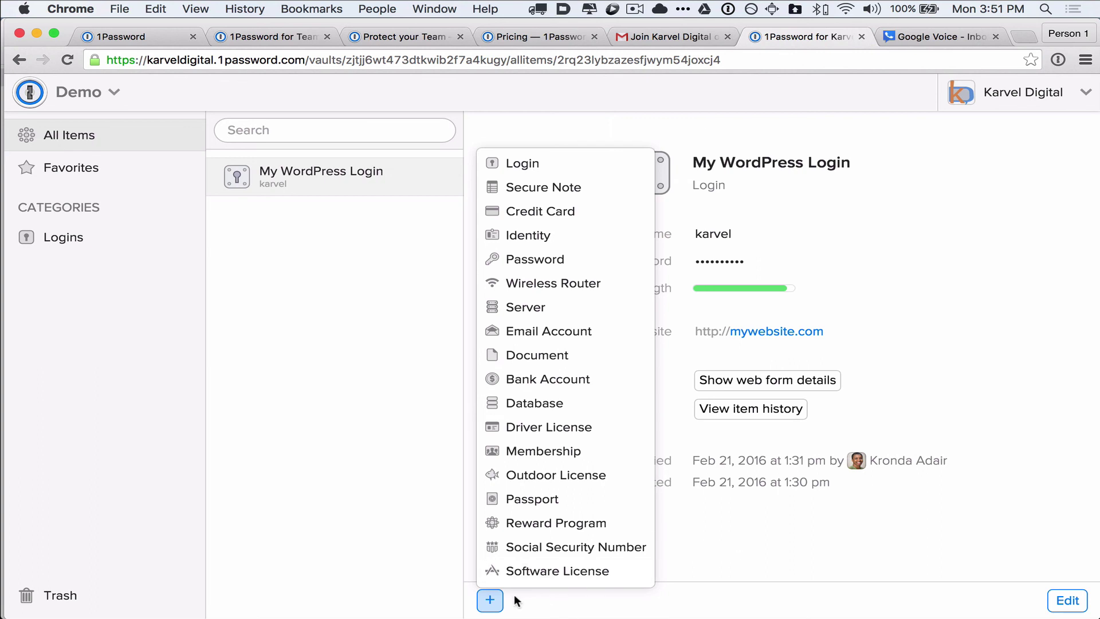
pyautogui.click(538, 164)
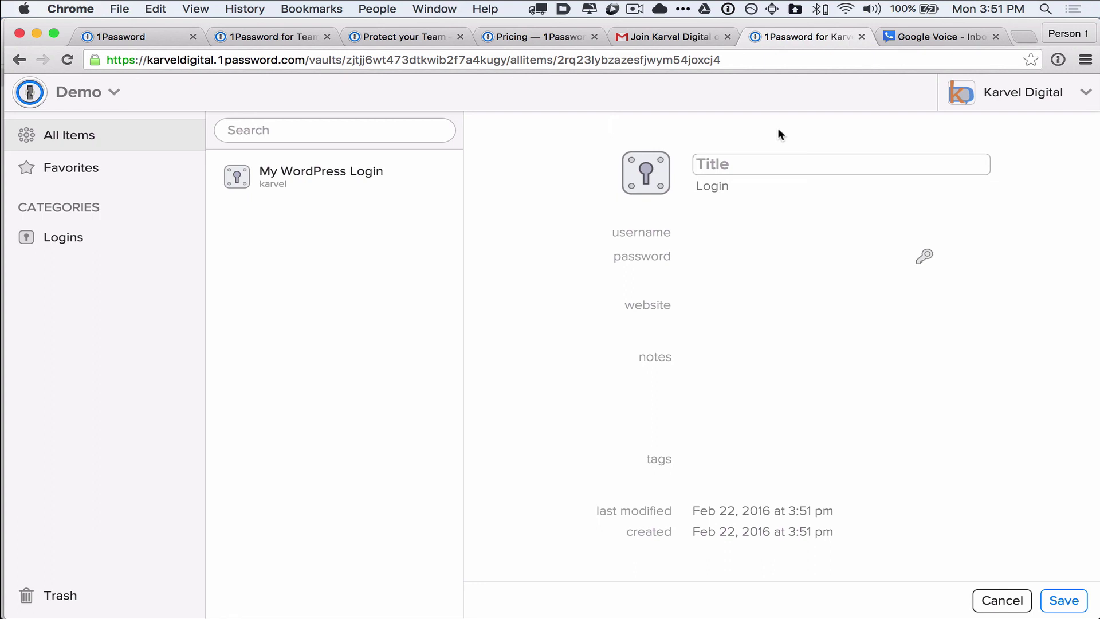
pyautogui.write('My Login')
pyautogui.press('Tab')
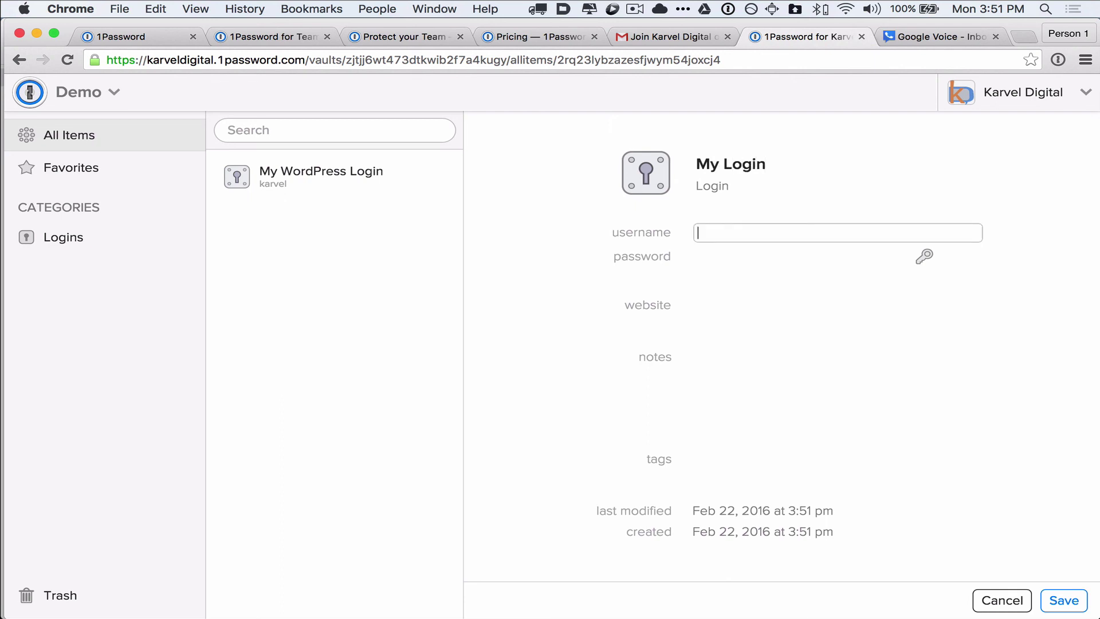
pyautogui.write('username')
pyautogui.press('Tab')
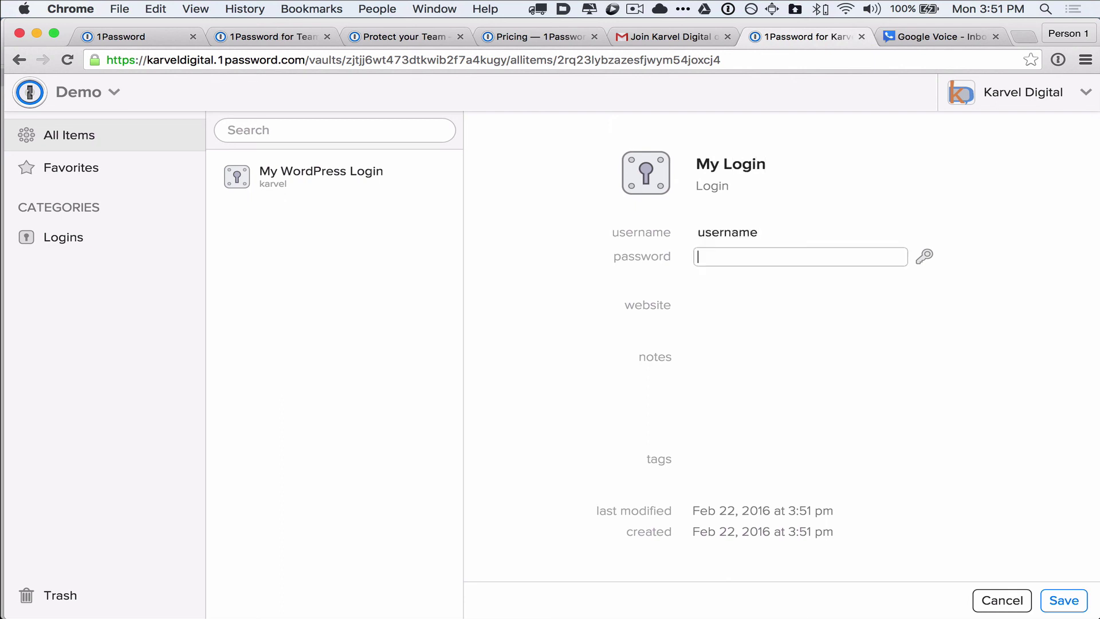
pyautogui.write('password')
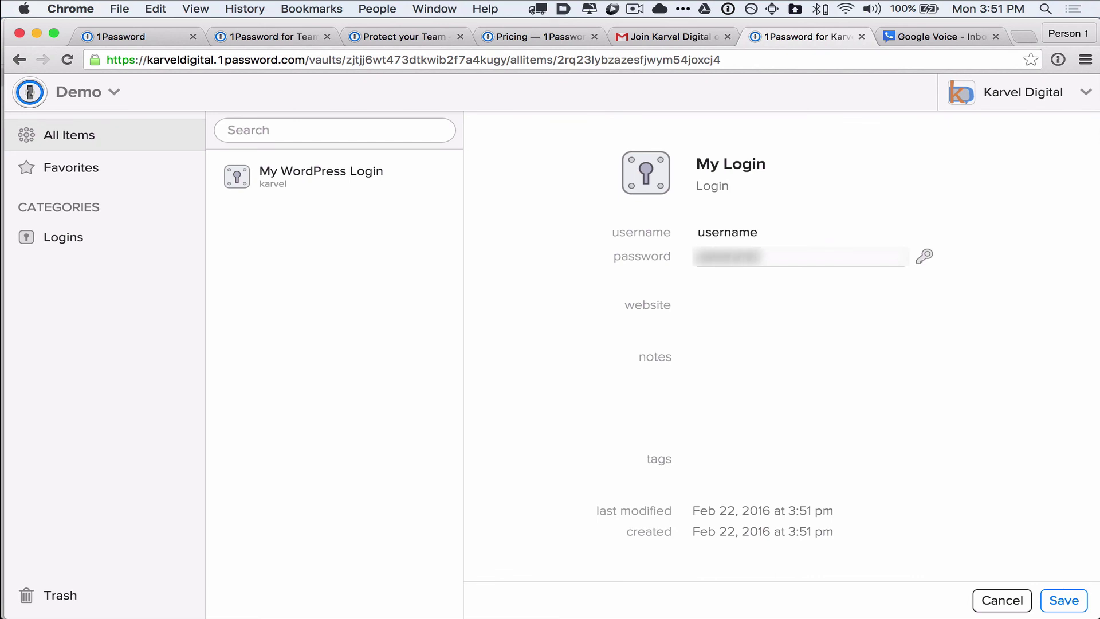
pyautogui.click(708, 305)
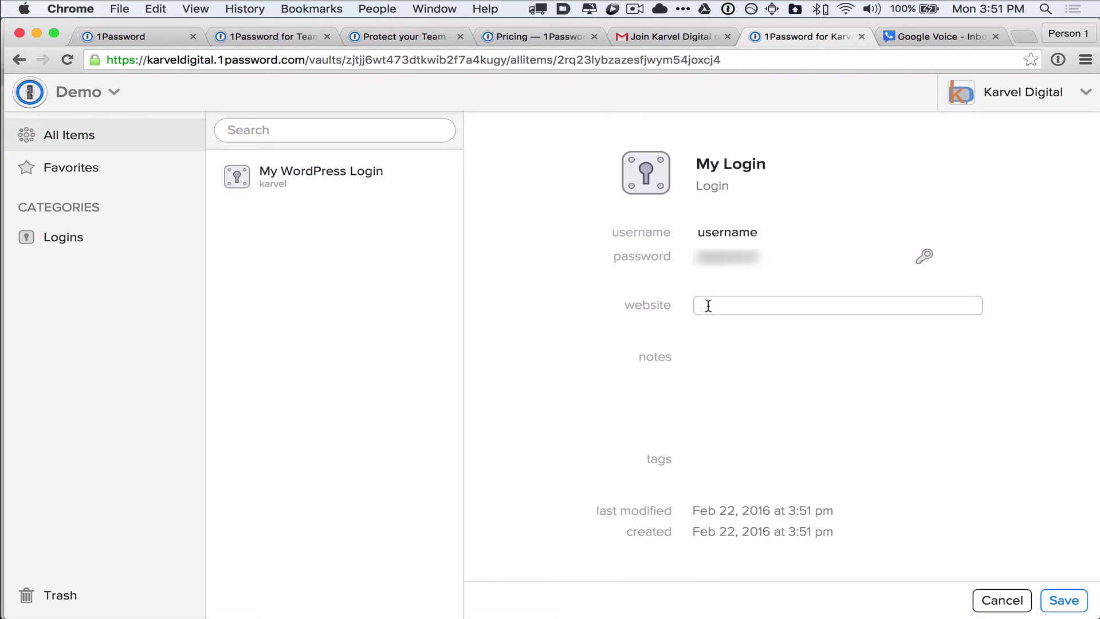
pyautogui.write('http://mailchimp.com')
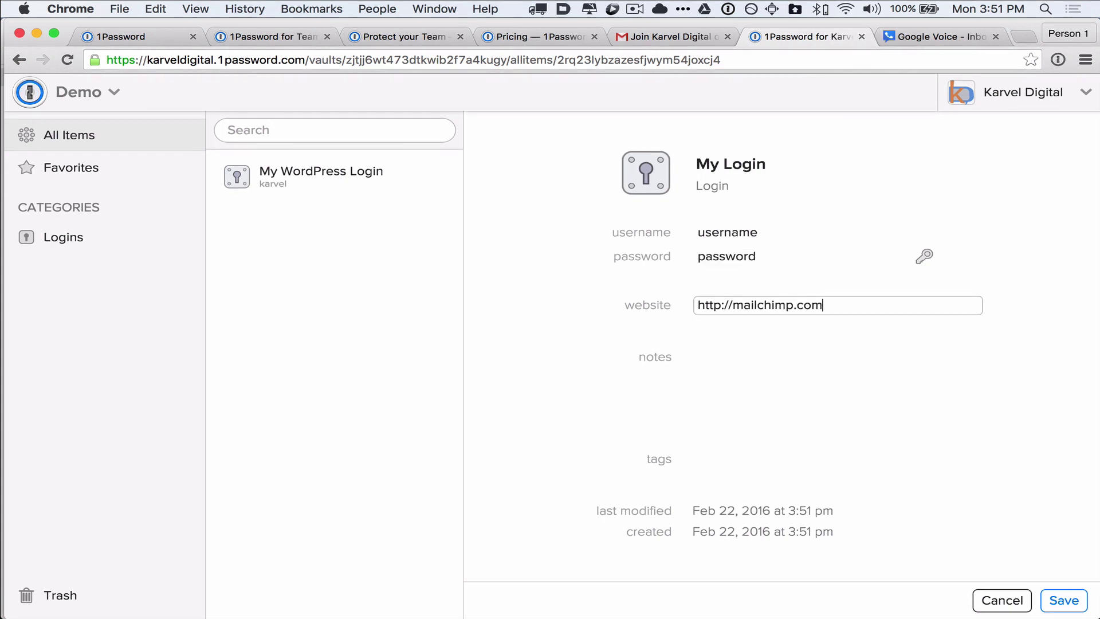
pyautogui.press('Tab')
pyautogui.click(1080, 600)
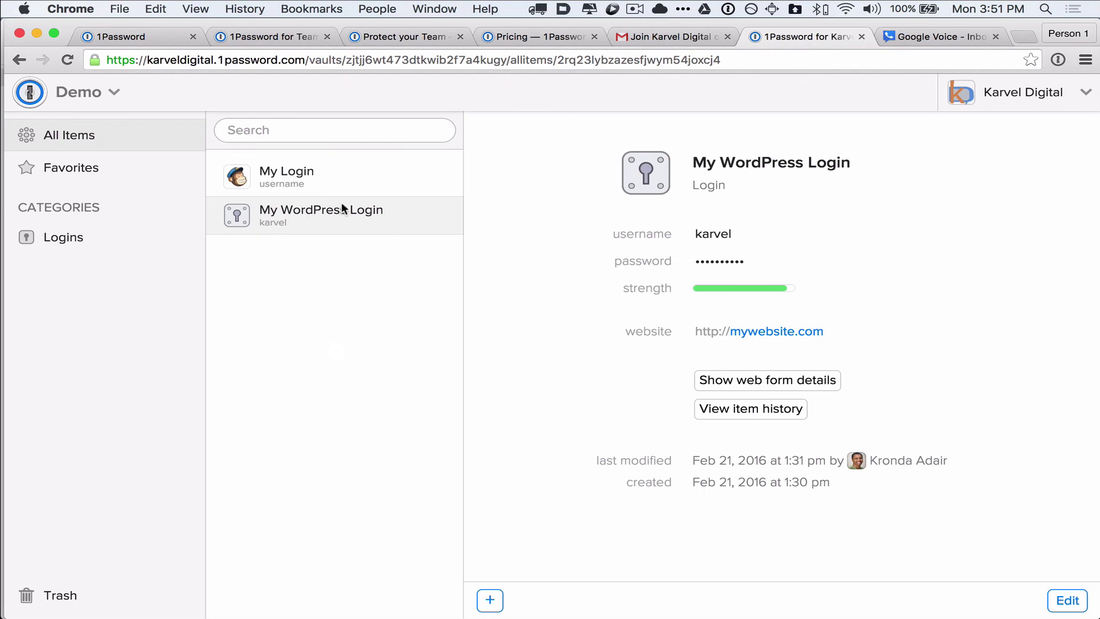
pyautogui.click(304, 174)
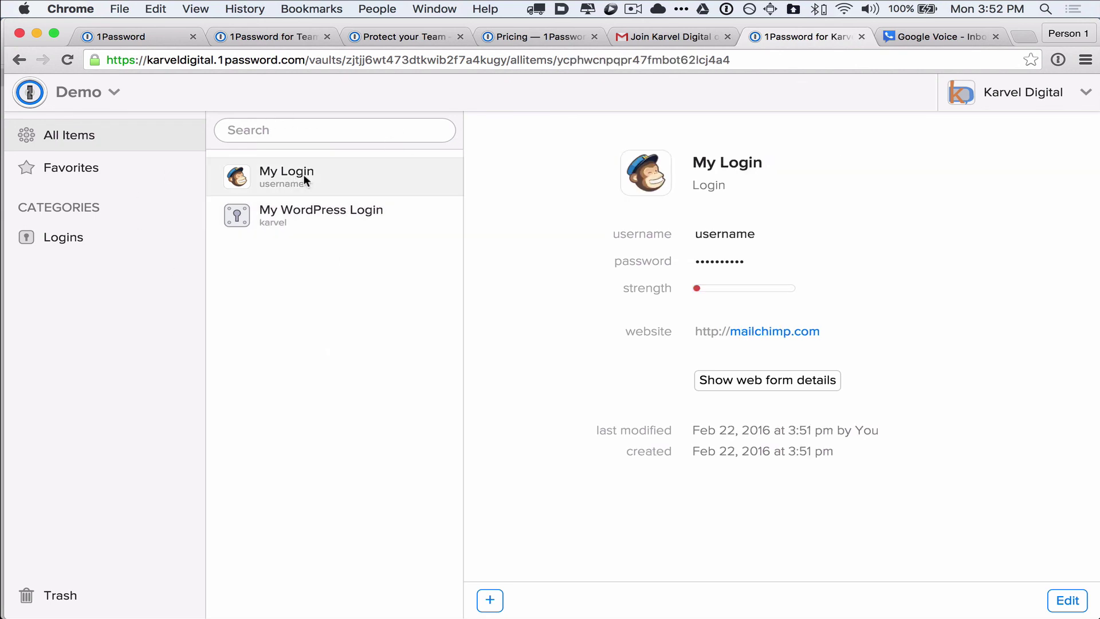
pyautogui.click(376, 221)
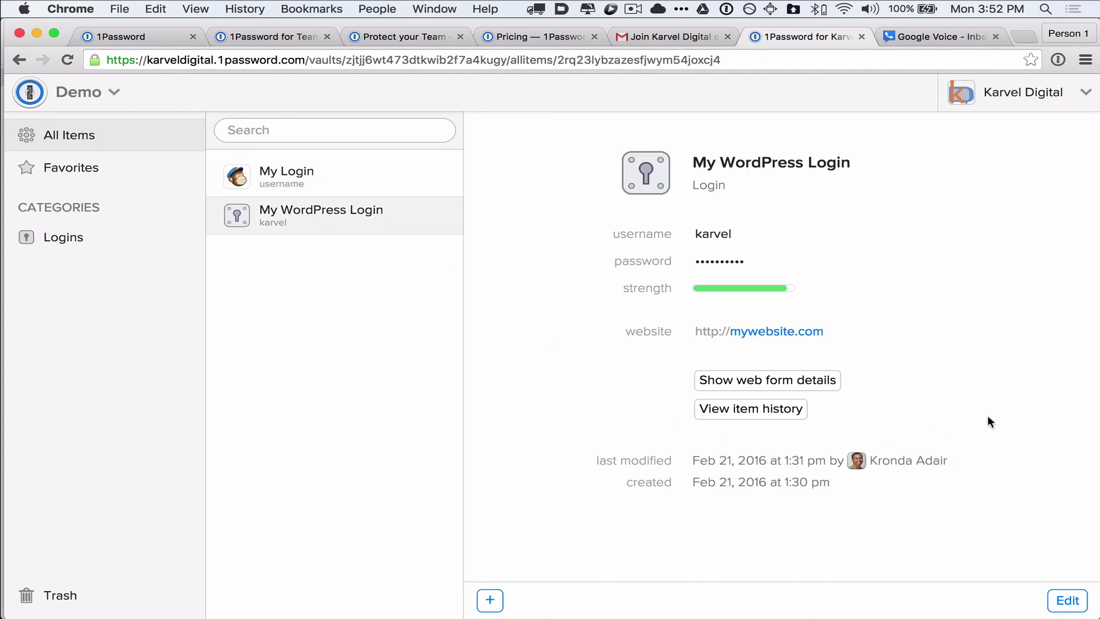